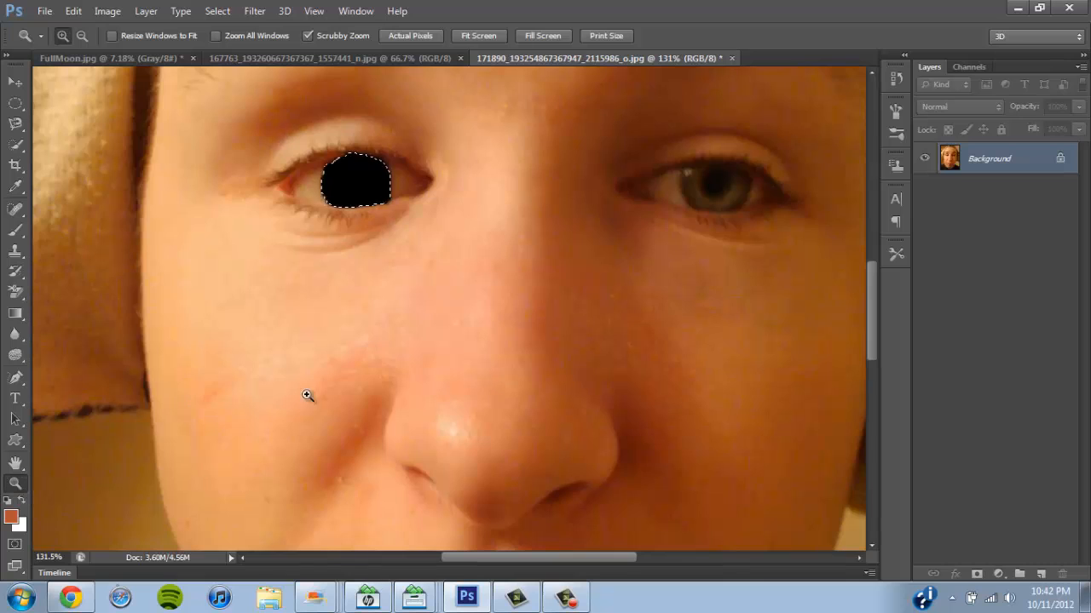
# Compare the blacked-out eye in the 171890 portrait with the finished blue eye in the 167763 example photo
pyautogui.moveTo(369, 380); pyautogui.dragTo(288, 395)
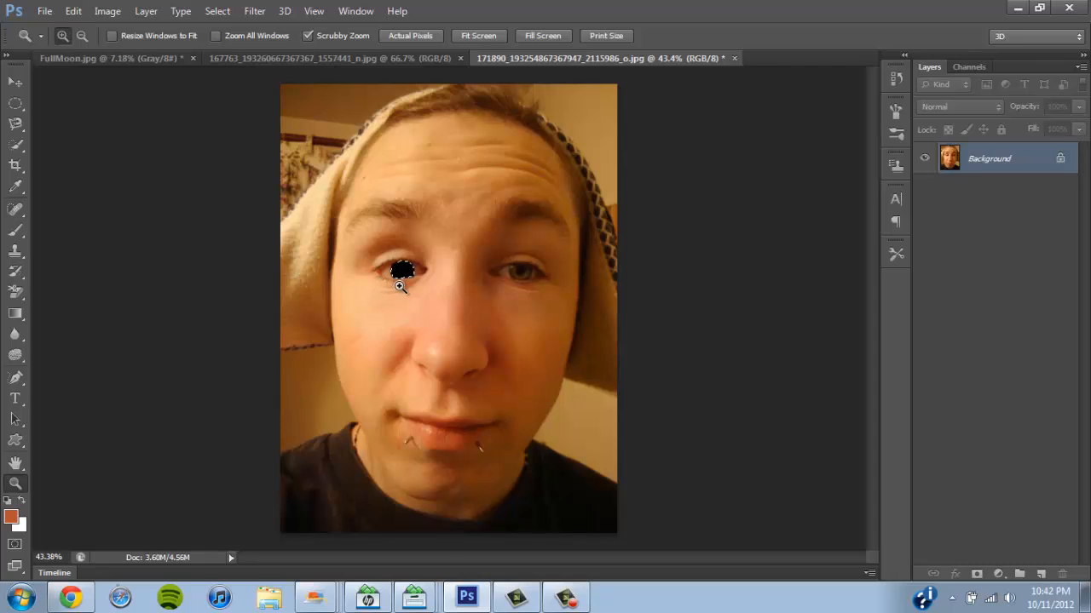
pyautogui.moveTo(423, 226); pyautogui.dragTo(447, 298)
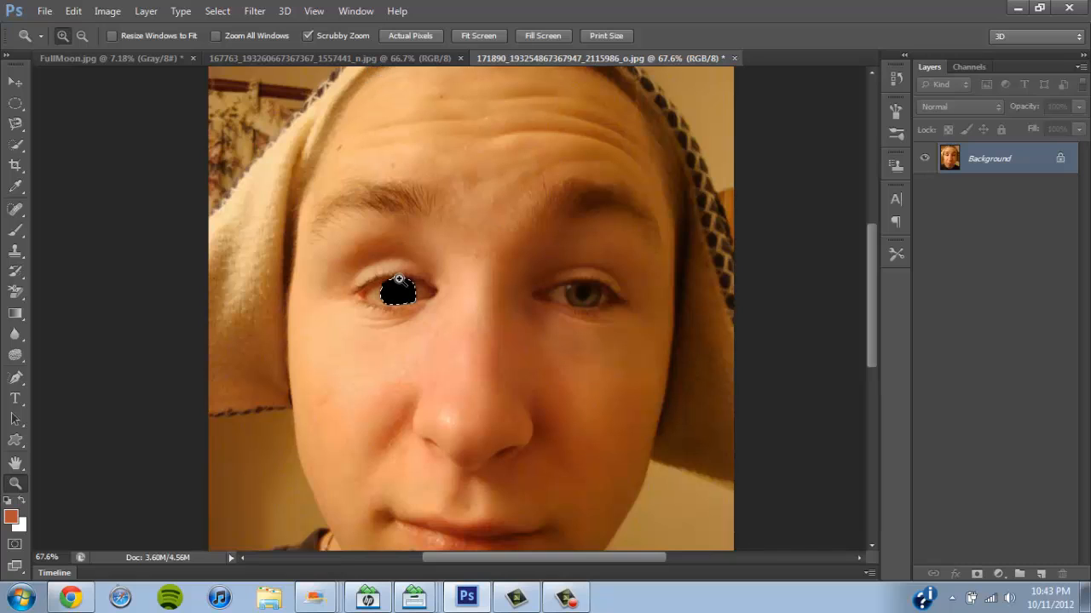
pyautogui.click(14, 82)
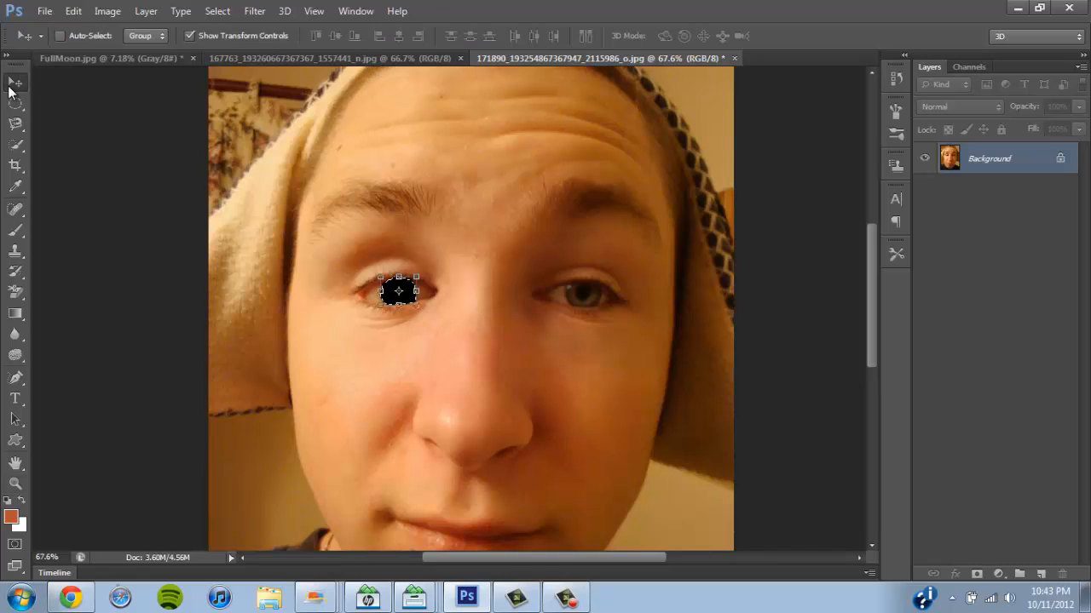
pyautogui.click(257, 58)
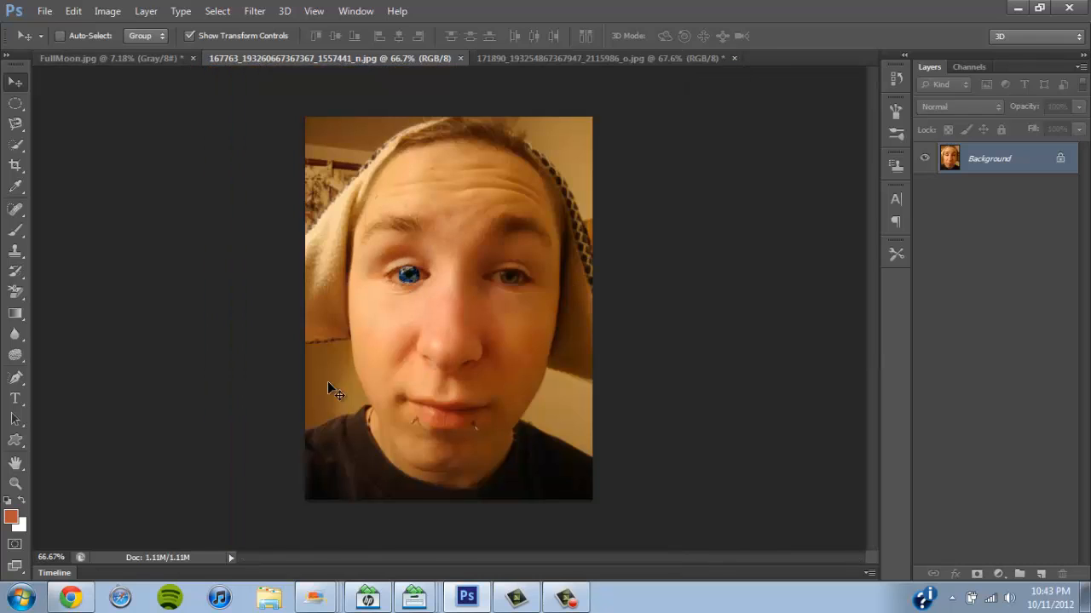
pyautogui.click(14, 484)
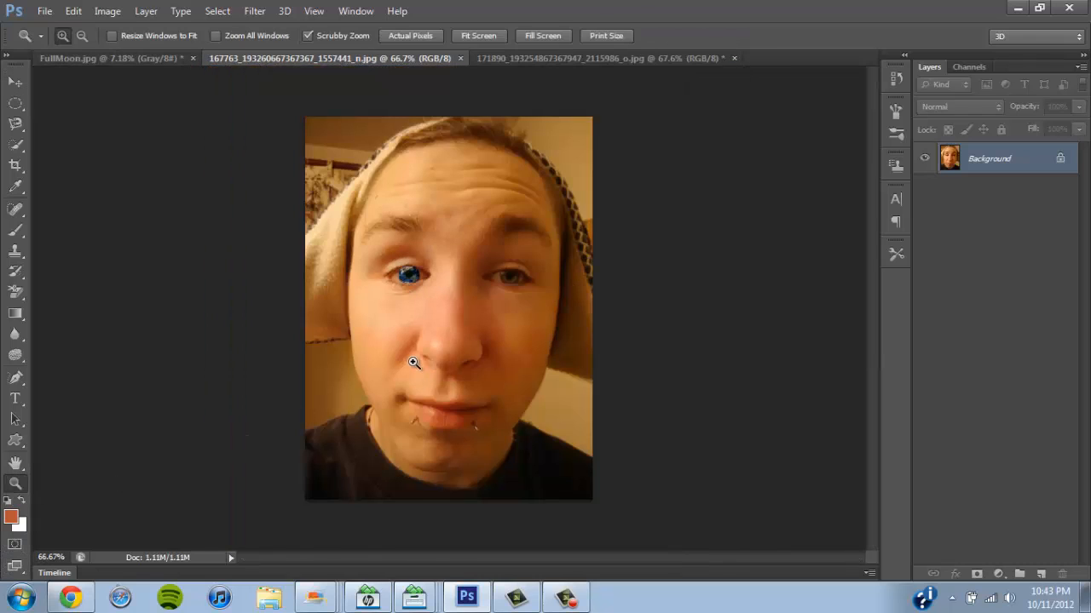
pyautogui.moveTo(419, 360); pyautogui.dragTo(504, 332)
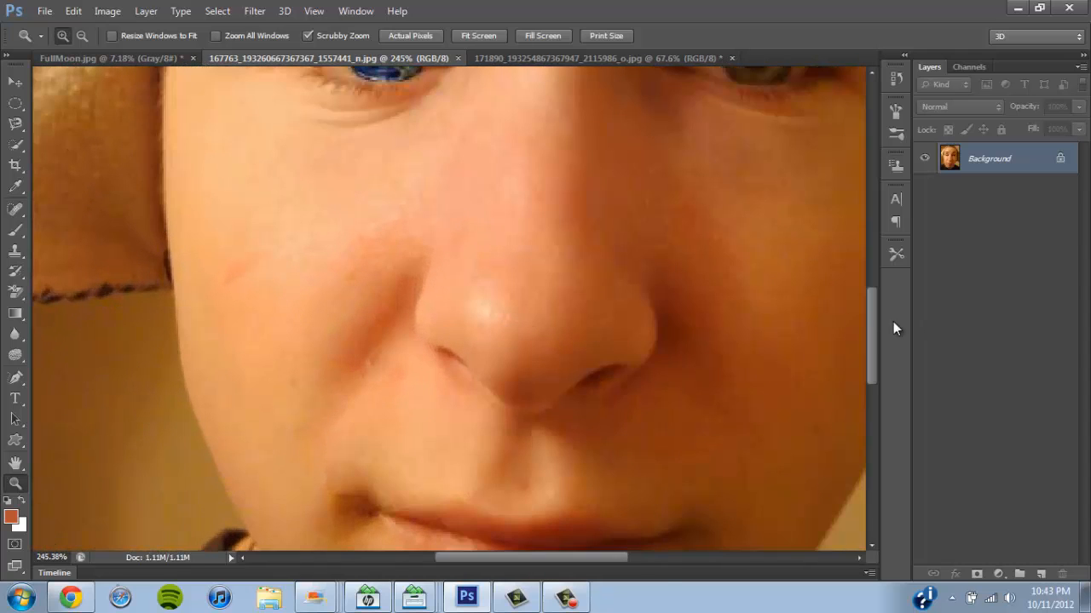
pyautogui.moveTo(877, 328); pyautogui.dragTo(874, 299)
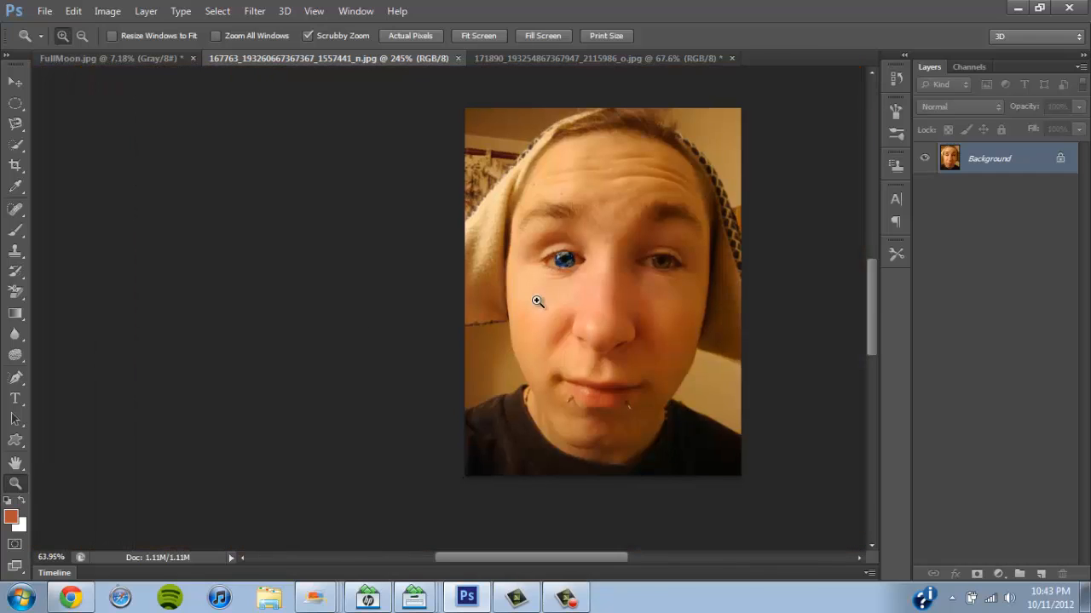
pyautogui.moveTo(613, 294); pyautogui.dragTo(536, 300)
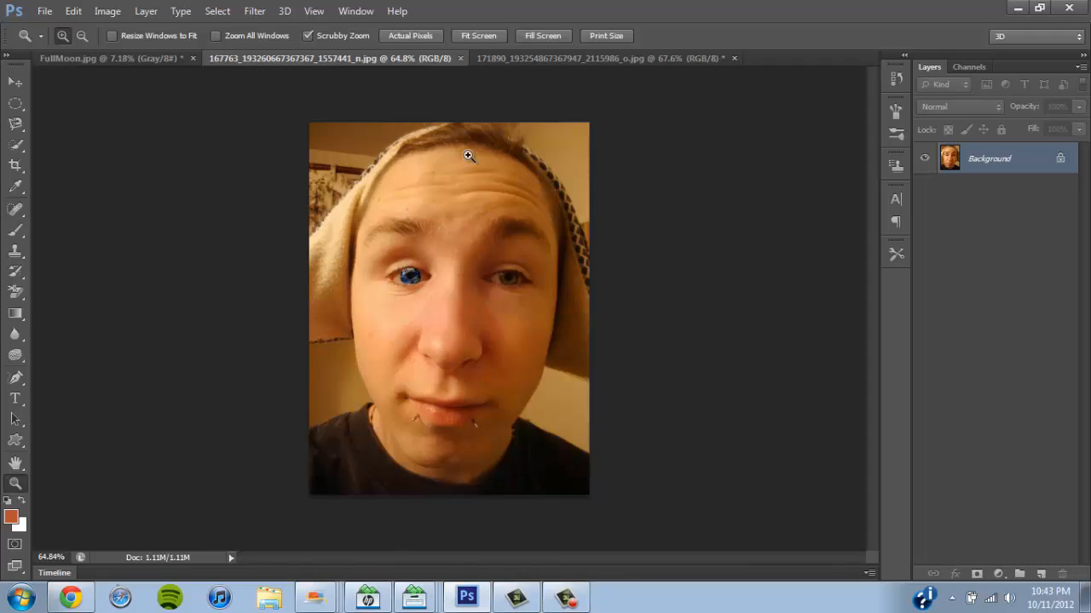
pyautogui.click(531, 57)
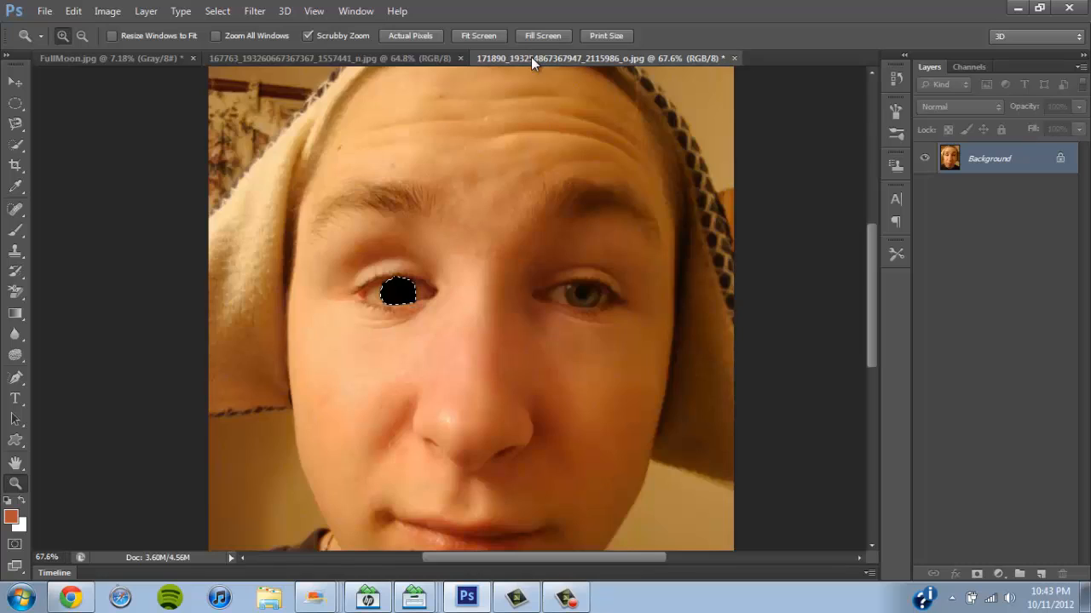
# In FullMoon.jpg, select the moon with a circular marquee about 61 in across and align the selection to its edge
pyautogui.click(154, 58)
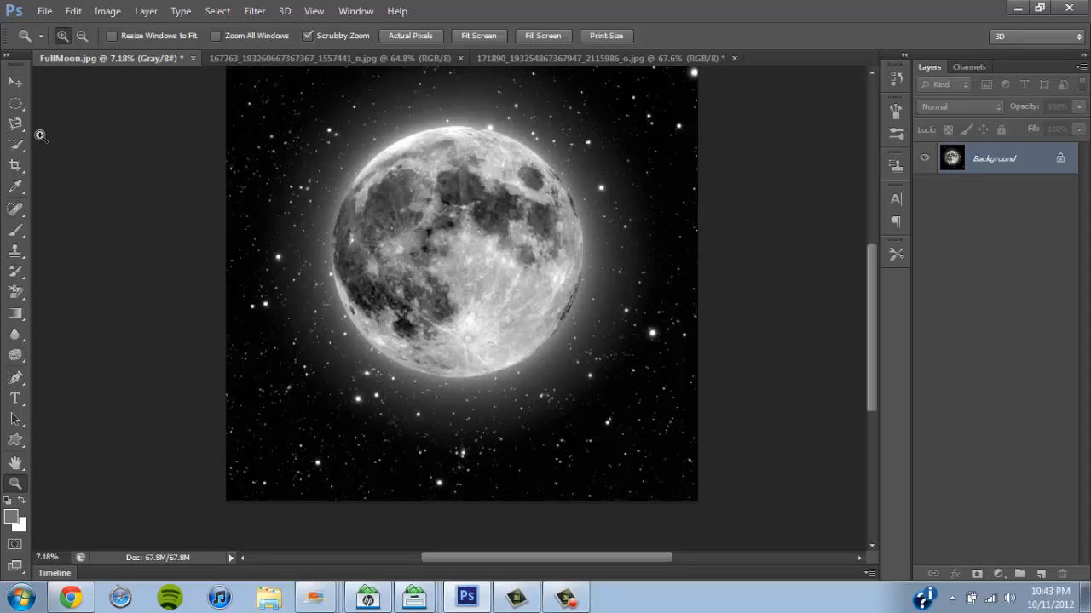
pyautogui.click(15, 104)
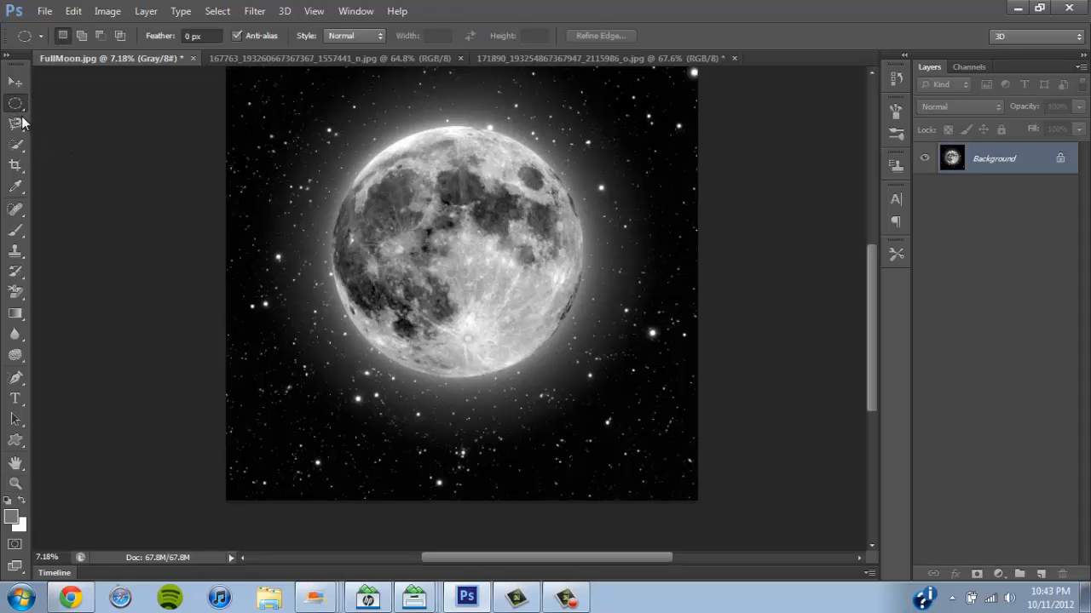
pyautogui.click(17, 104)
pyautogui.click(21, 108)
pyautogui.moveTo(333, 122); pyautogui.dragTo(582, 376)
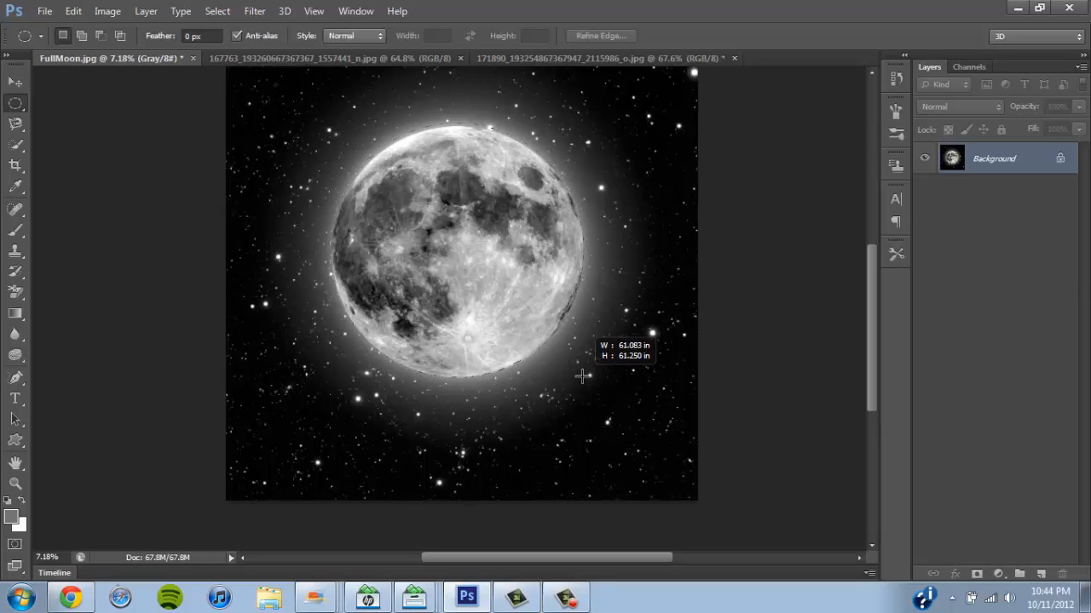
pyautogui.moveTo(583, 376); pyautogui.dragTo(582, 376)
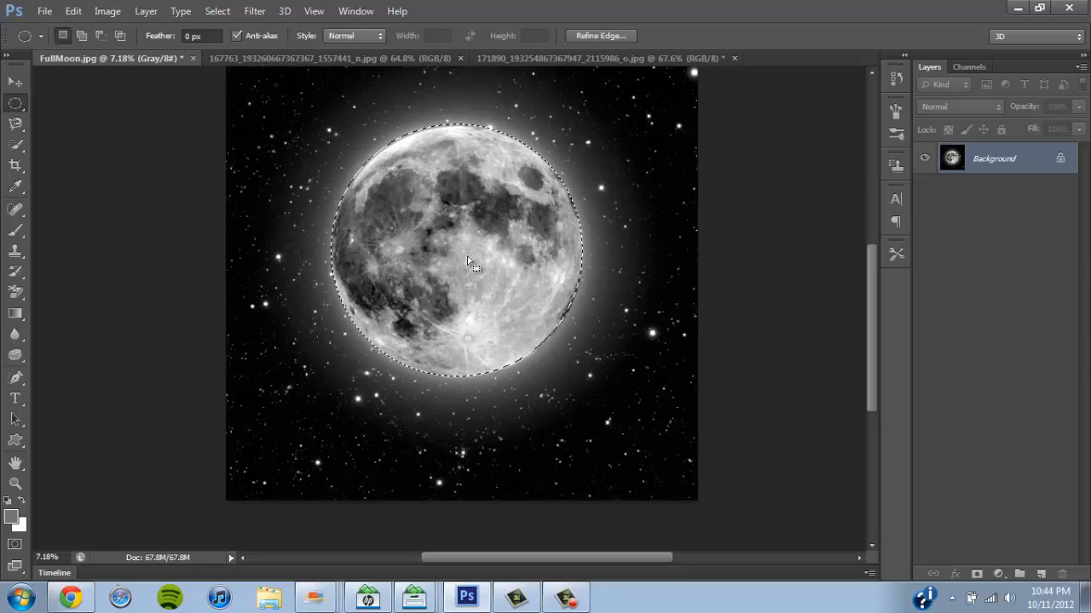
pyautogui.moveTo(466, 255); pyautogui.dragTo(469, 259)
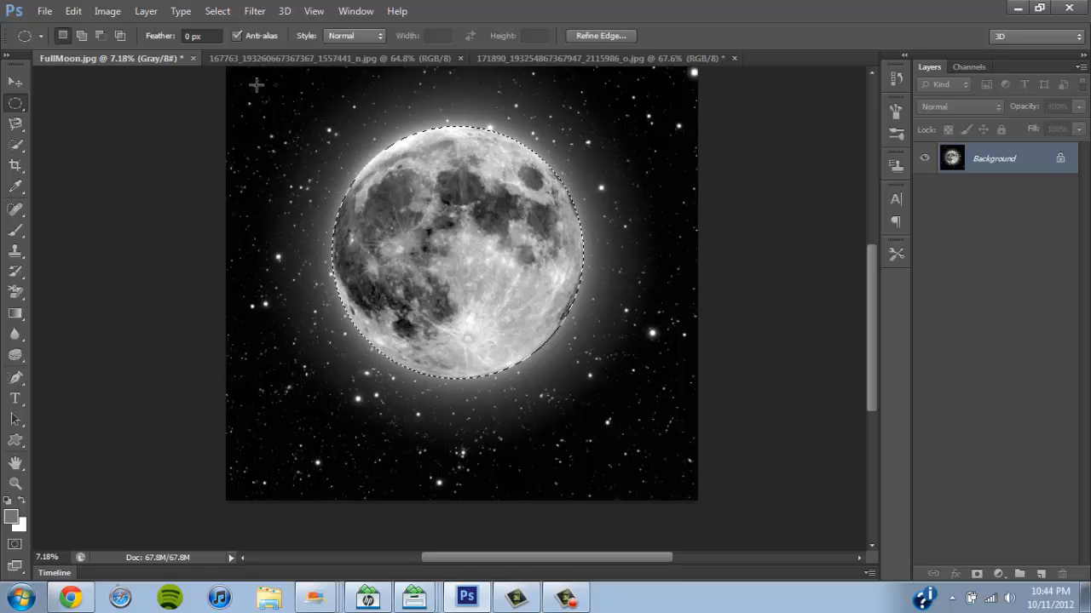
# Copy the selected moon and paste it into the 171890 portrait with the blacked-out eye
pyautogui.click(73, 11)
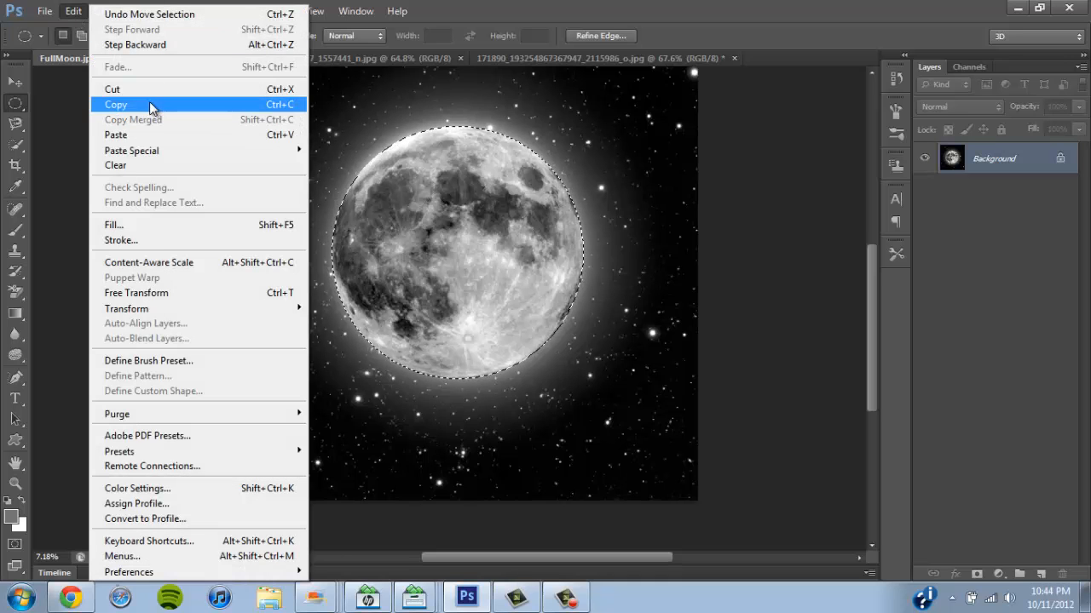
pyautogui.click(148, 104)
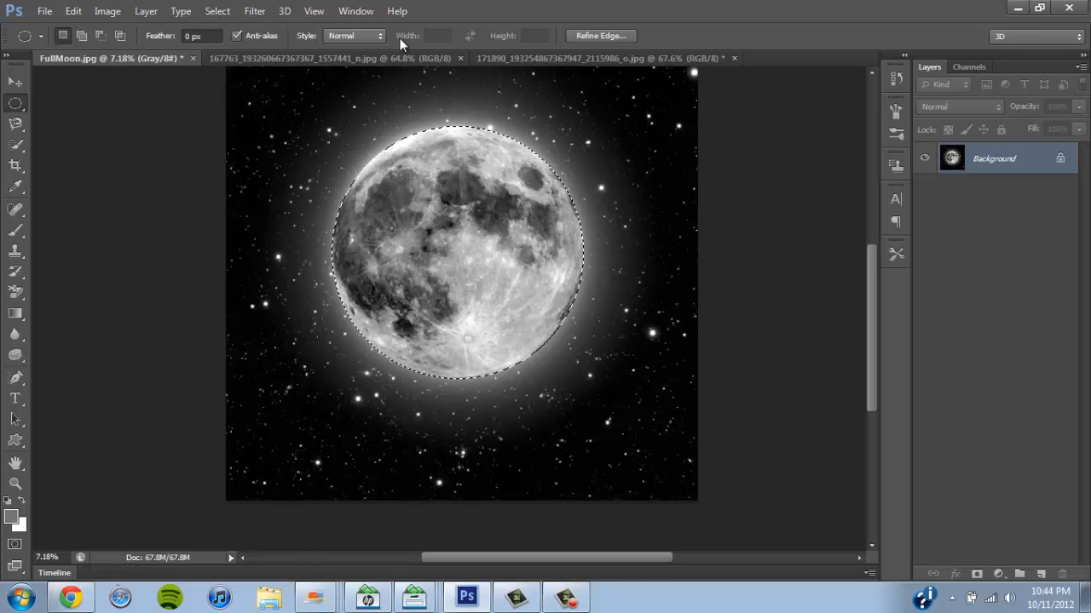
pyautogui.click(525, 59)
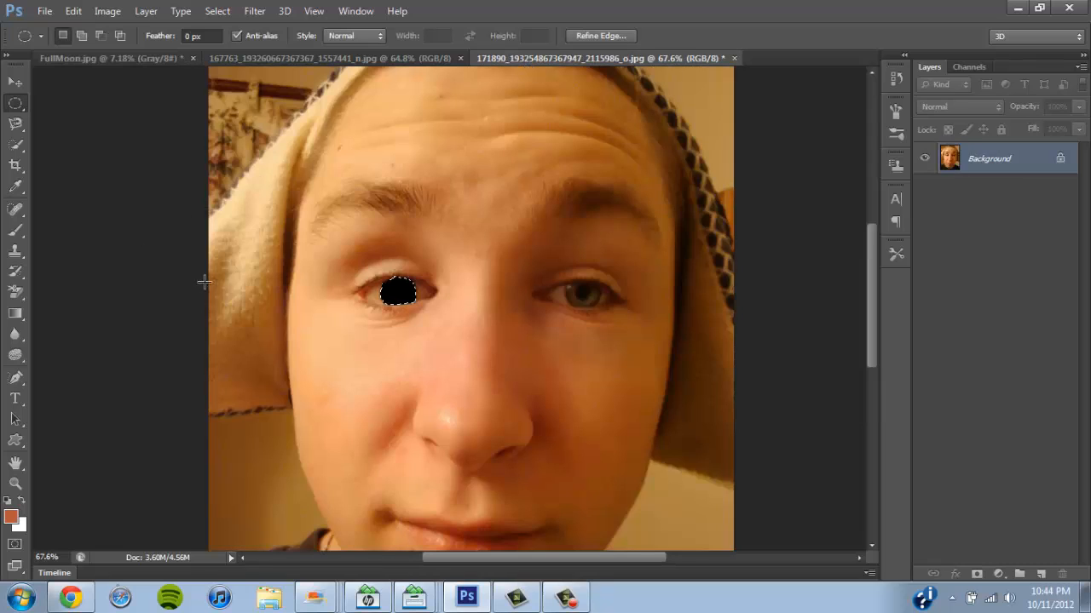
pyautogui.click(73, 11)
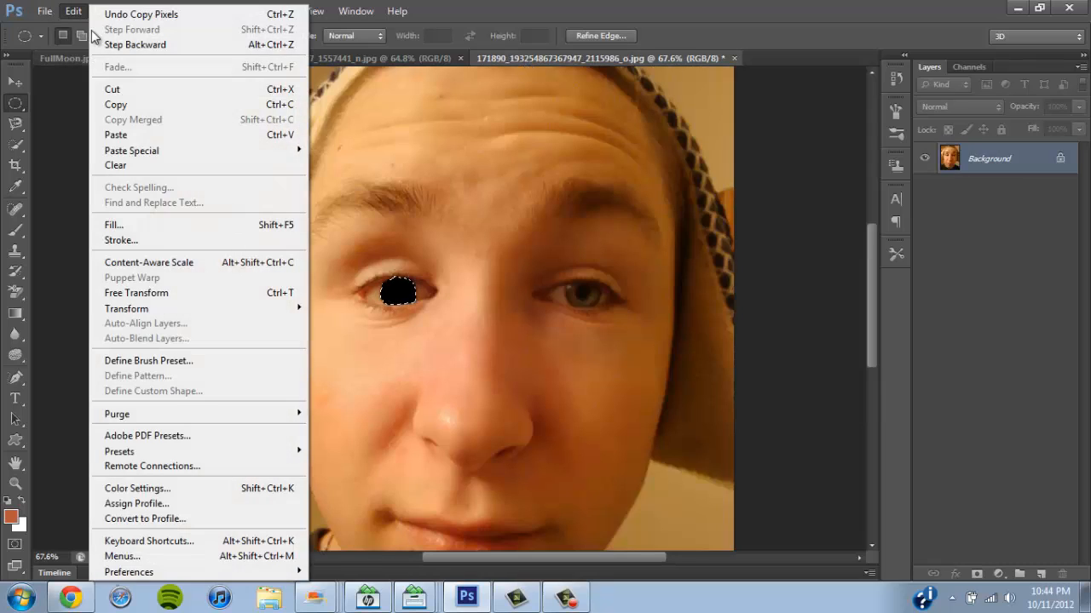
pyautogui.click(140, 135)
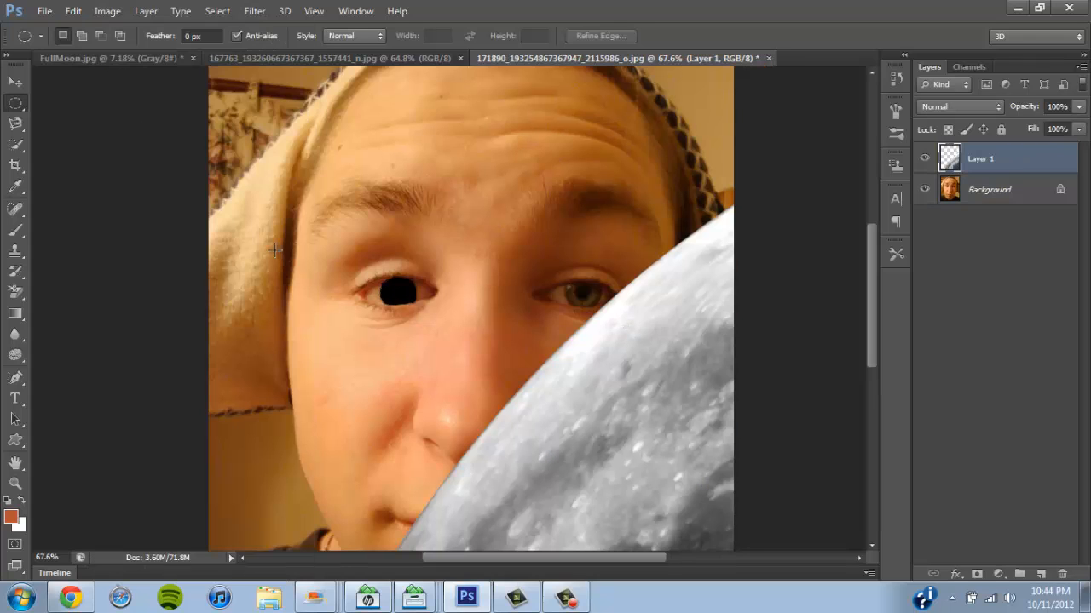
# Scale the pasted moon down to about 20% width and 18% height and move it over the face
pyautogui.click(16, 483)
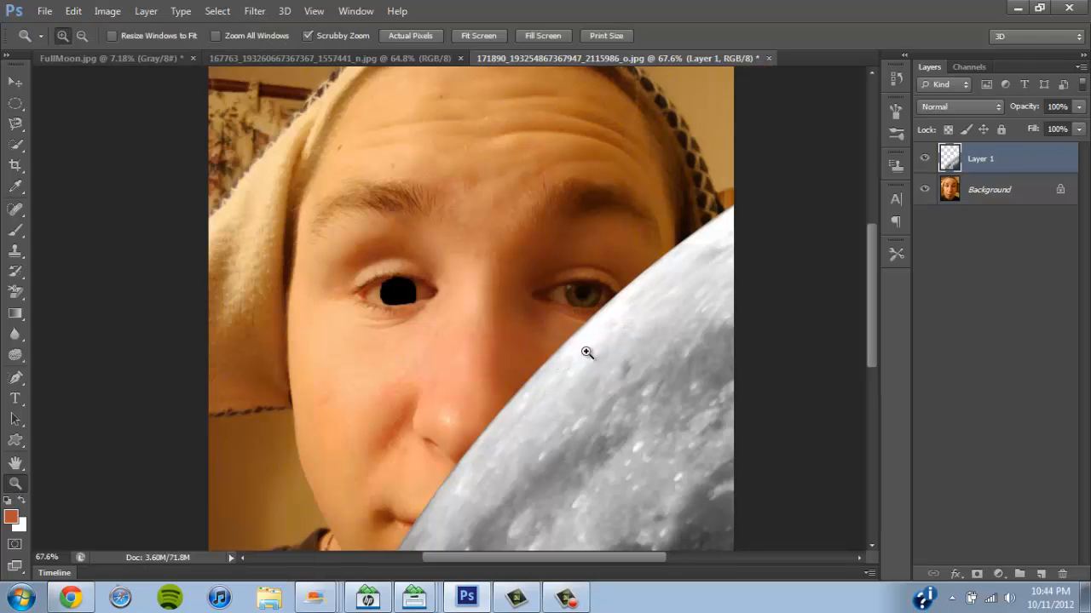
pyautogui.moveTo(601, 347); pyautogui.dragTo(549, 341)
pyautogui.click(15, 82)
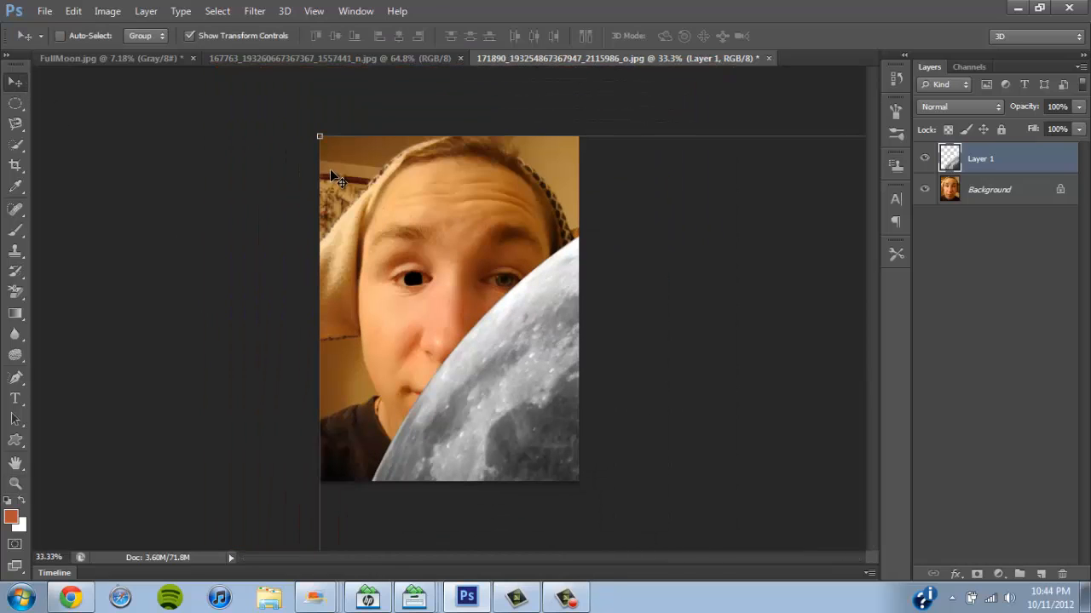
pyautogui.moveTo(321, 137); pyautogui.dragTo(479, 409)
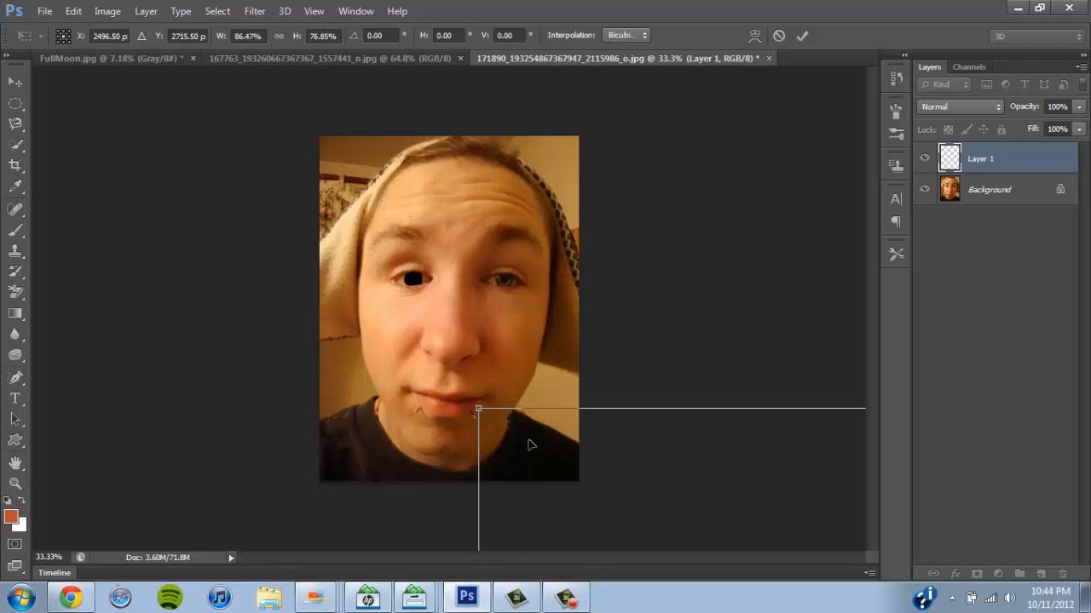
pyautogui.moveTo(528, 438); pyautogui.dragTo(345, 217)
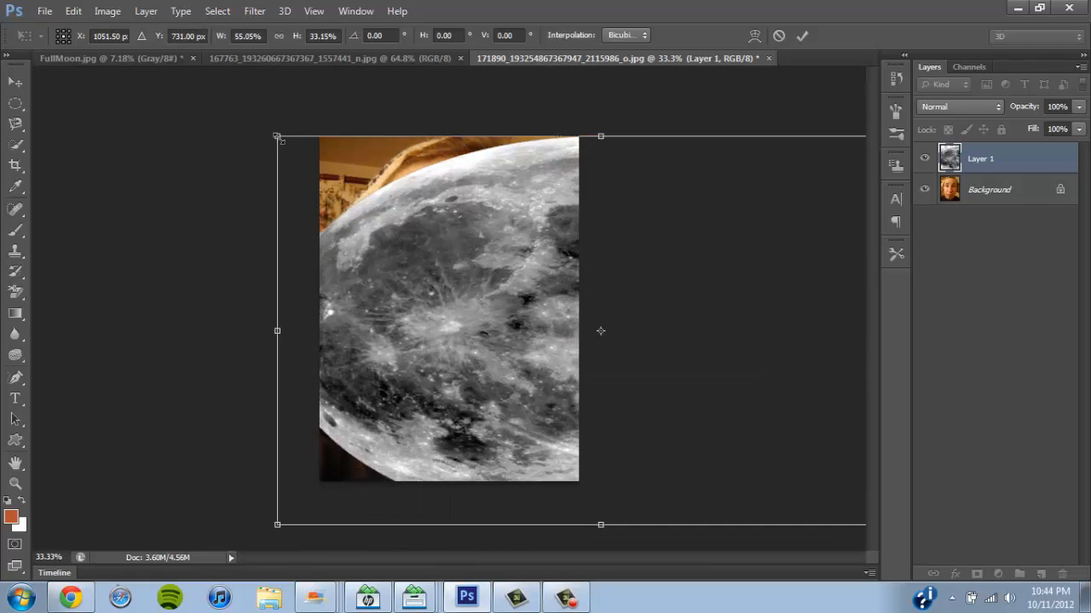
pyautogui.moveTo(277, 138); pyautogui.dragTo(455, 320)
pyautogui.moveTo(455, 426); pyautogui.dragTo(455, 268)
pyautogui.moveTo(530, 276); pyautogui.dragTo(416, 323)
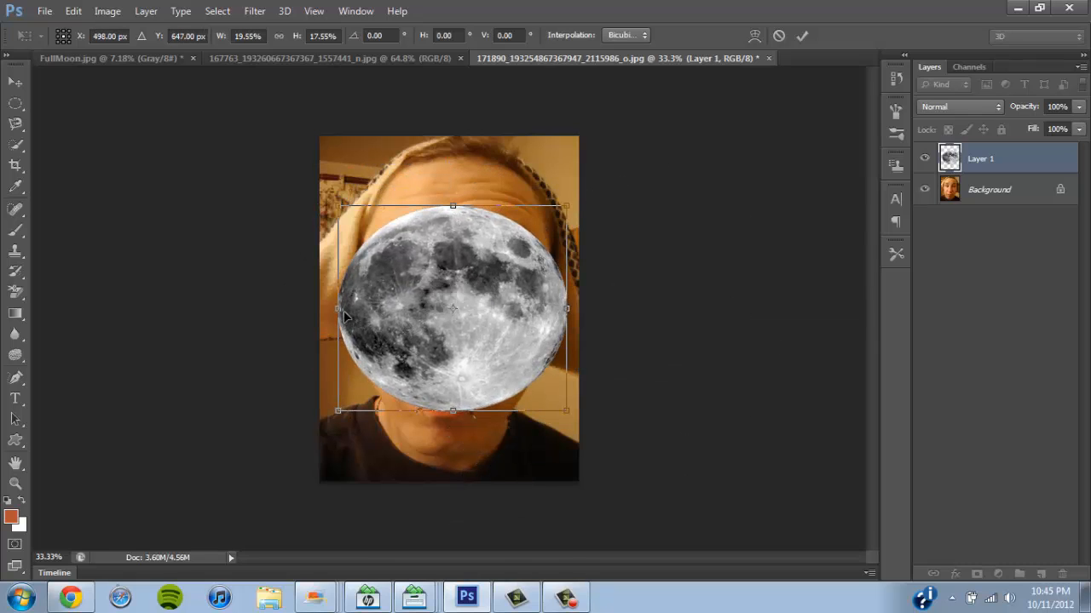
# Shrink the moon further to about 7% width and 6.5% height and apply the transformation
pyautogui.moveTo(338, 308); pyautogui.dragTo(458, 298)
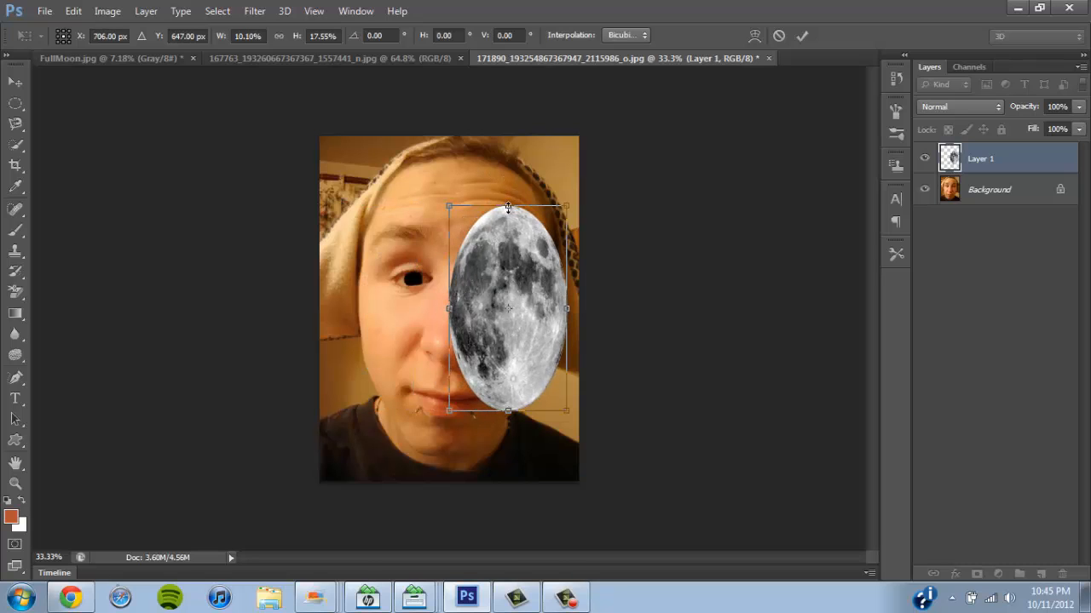
pyautogui.moveTo(507, 207); pyautogui.dragTo(508, 328)
pyautogui.moveTo(569, 370); pyautogui.dragTo(531, 368)
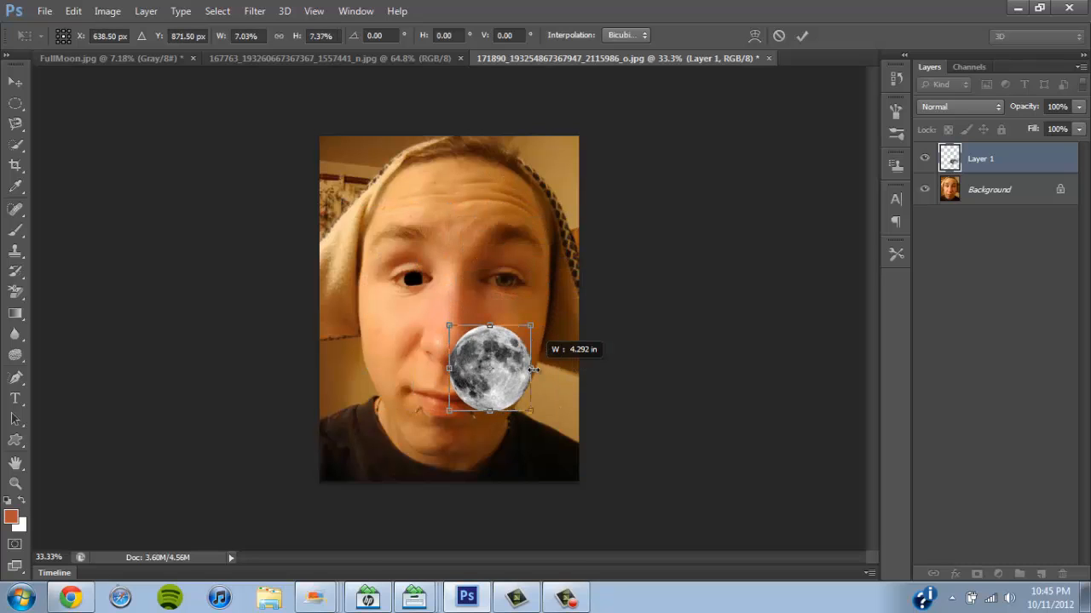
pyautogui.moveTo(490, 411); pyautogui.dragTo(490, 400)
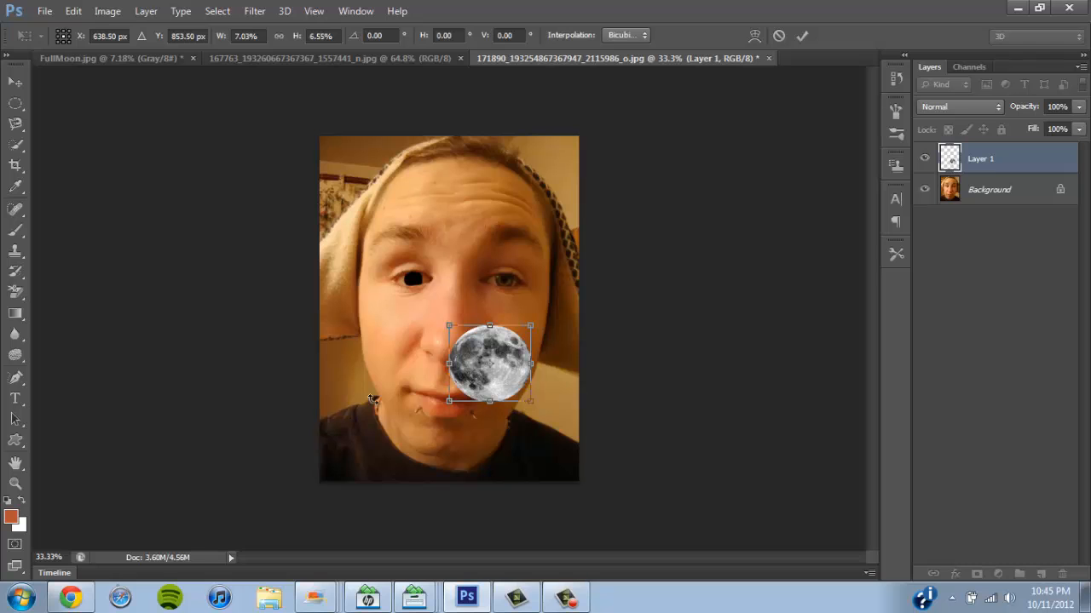
pyautogui.click(17, 484)
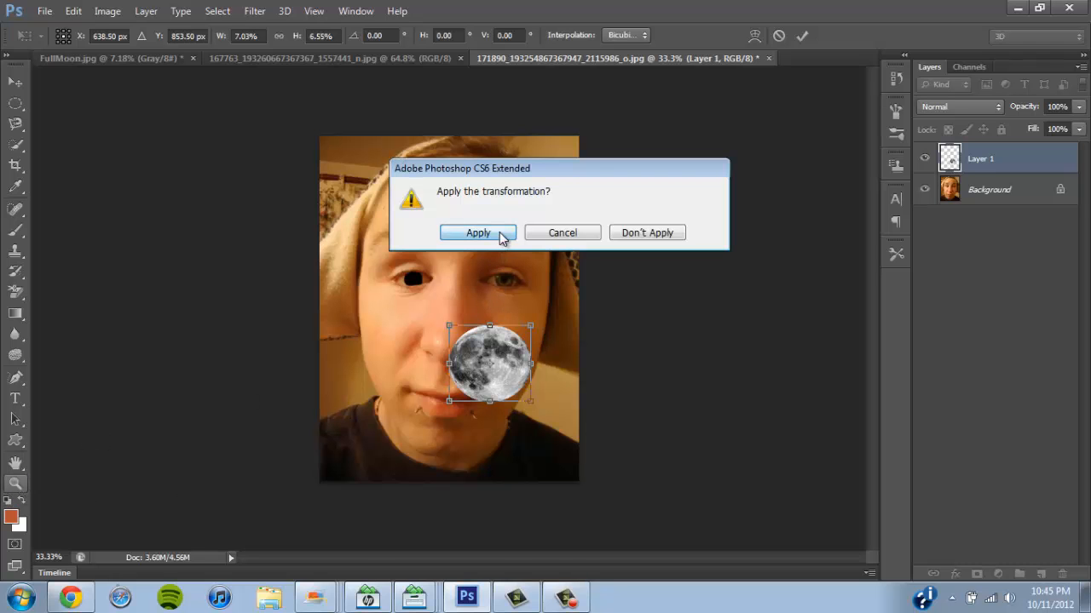
pyautogui.press('Return')
# Transform the moon again to about 39% width and 29% height and position it over the blacked-out eye
pyautogui.moveTo(436, 310); pyautogui.dragTo(538, 230)
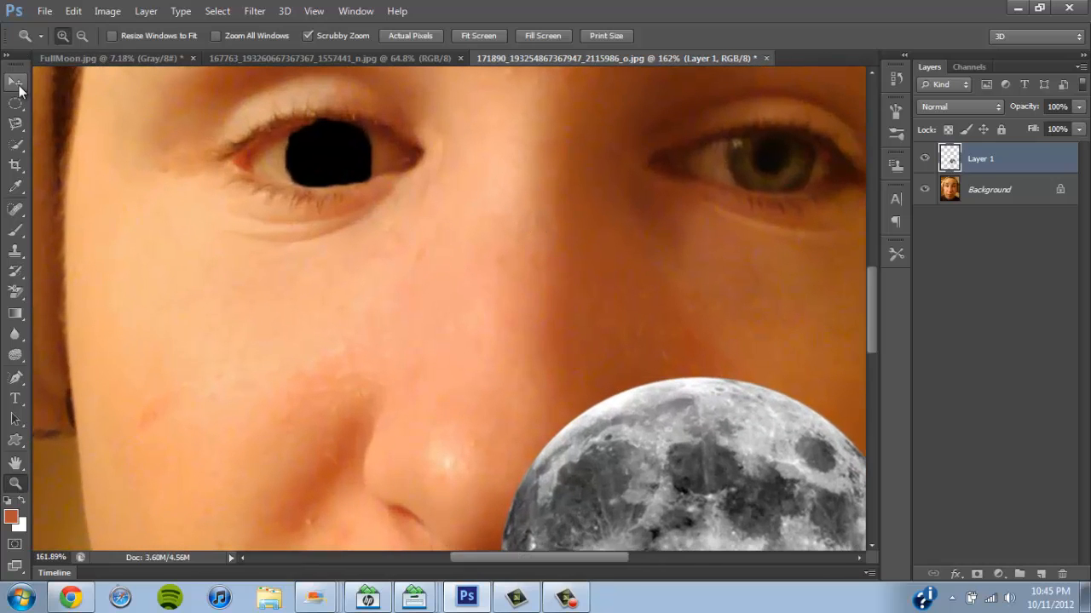
pyautogui.click(15, 81)
pyautogui.moveTo(657, 431); pyautogui.dragTo(357, 109)
pyautogui.hotkey('ctrl', 't')
pyautogui.moveTo(365, 280); pyautogui.dragTo(364, 296)
pyautogui.moveTo(561, 389); pyautogui.dragTo(375, 389)
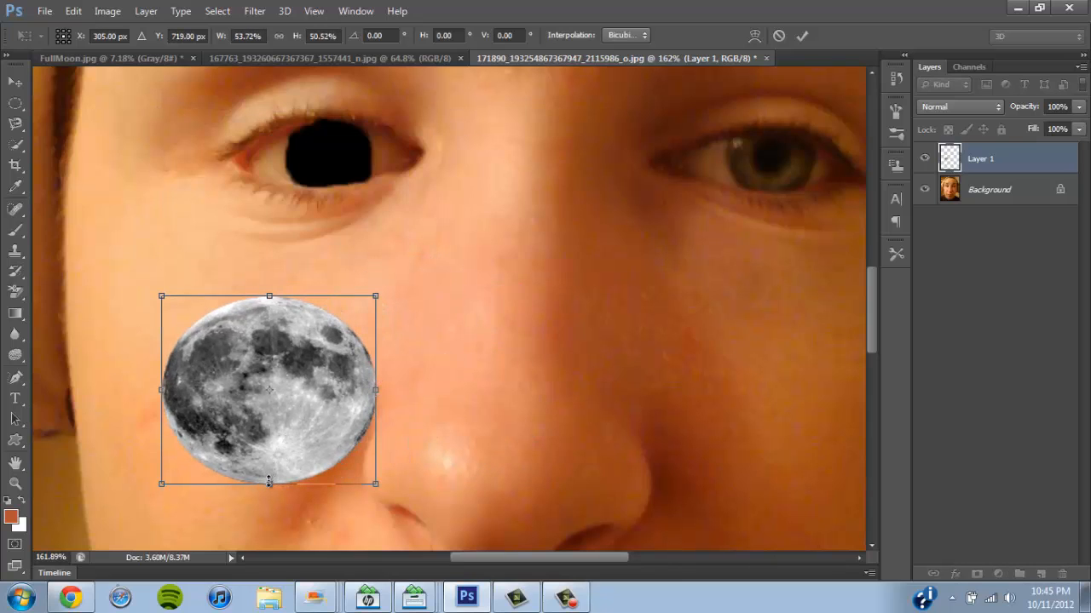
pyautogui.moveTo(268, 482); pyautogui.dragTo(269, 423)
pyautogui.moveTo(376, 362); pyautogui.dragTo(368, 166)
pyautogui.moveTo(332, 102)
pyautogui.mouseDown()
pyautogui.moveTo(337, 136)
pyautogui.moveTo(338, 120)
pyautogui.mouseUp()
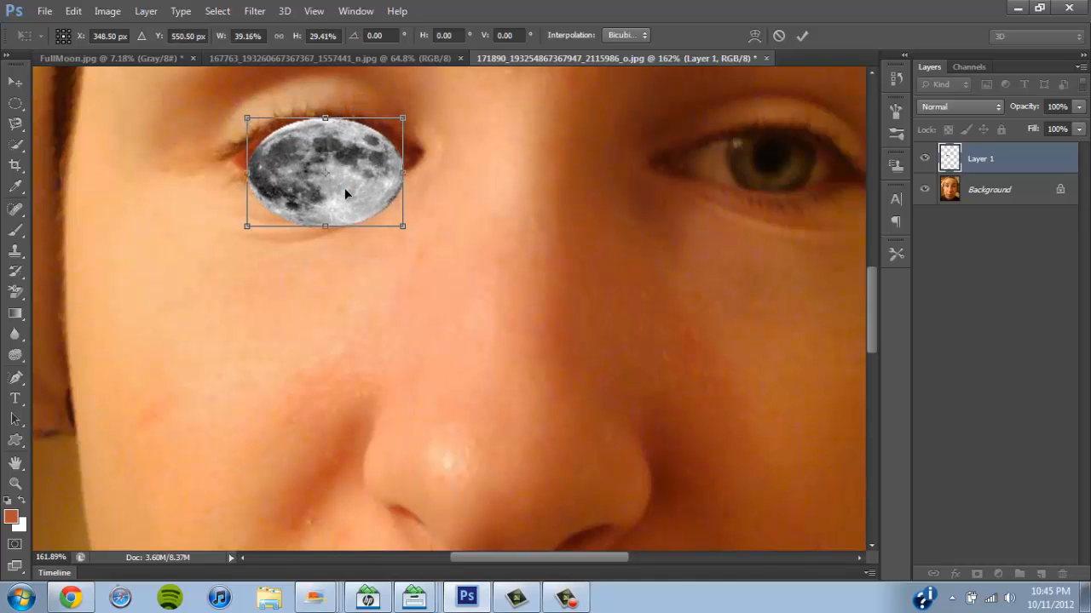
# Fit the moon to the black iris area at about 22% width and 19% height, and apply the transformation
pyautogui.moveTo(330, 227); pyautogui.dragTo(327, 193)
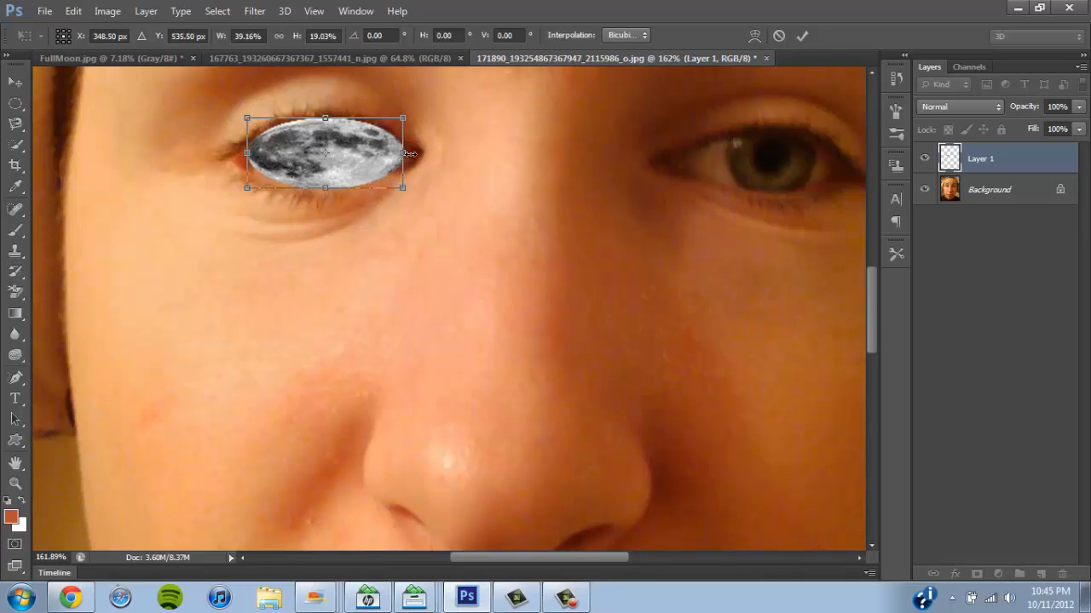
pyautogui.moveTo(410, 154); pyautogui.dragTo(340, 155)
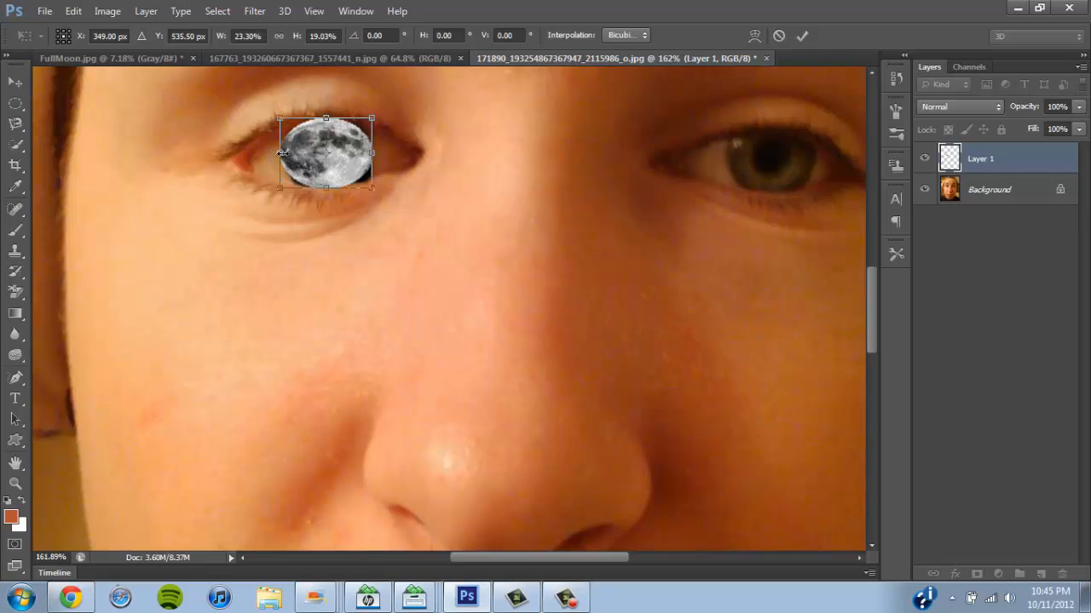
pyautogui.moveTo(282, 154); pyautogui.dragTo(287, 153)
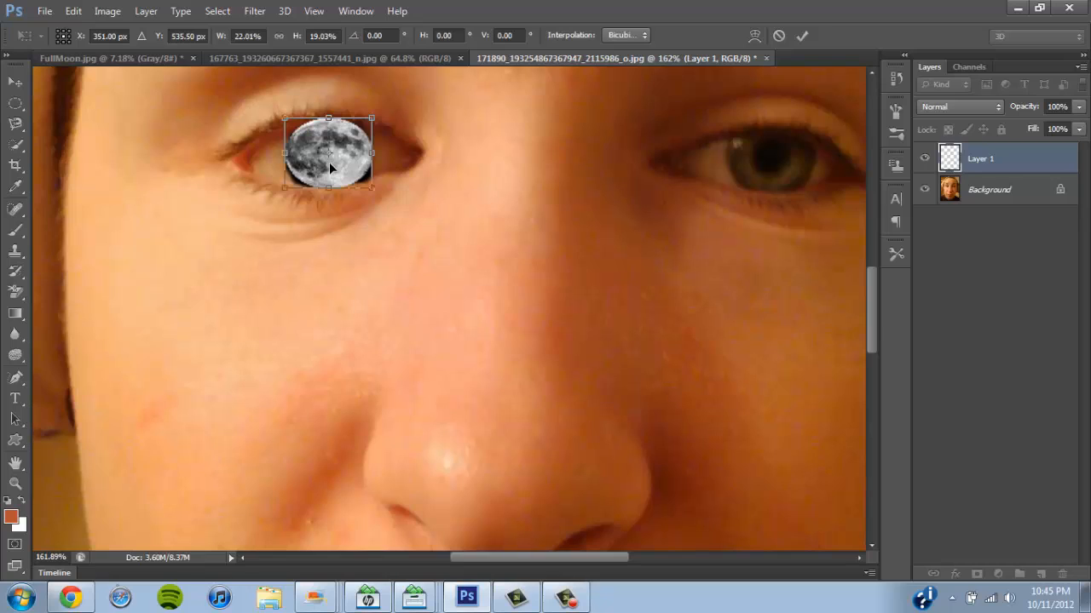
pyautogui.press('Return')
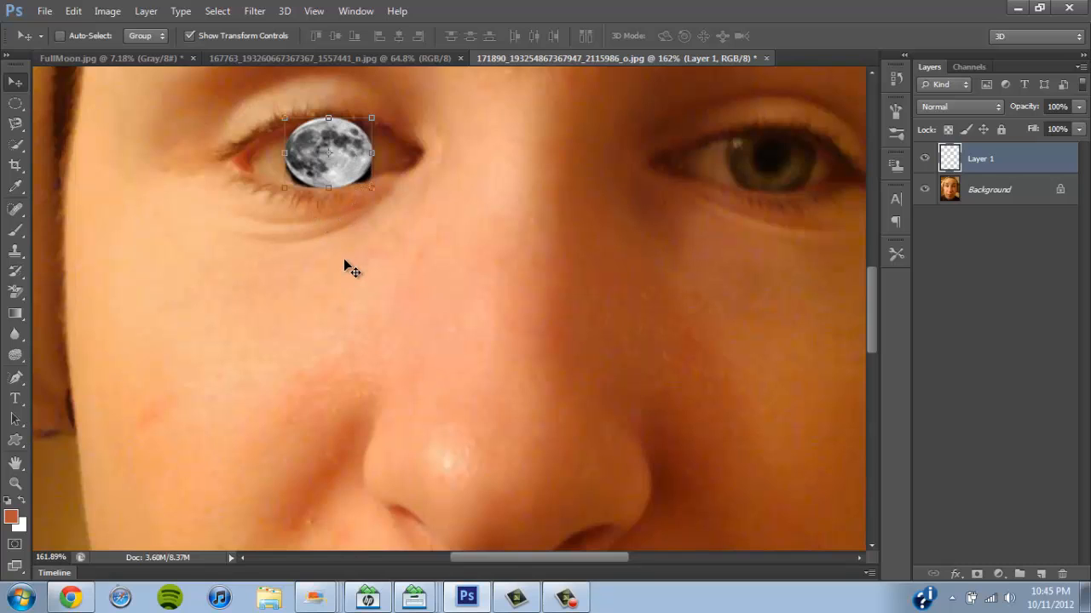
# Narrow the moon slightly and lower its top edge to fit the iris, applying each transformation
pyautogui.moveTo(371, 154); pyautogui.dragTo(369, 156)
pyautogui.press('Return')
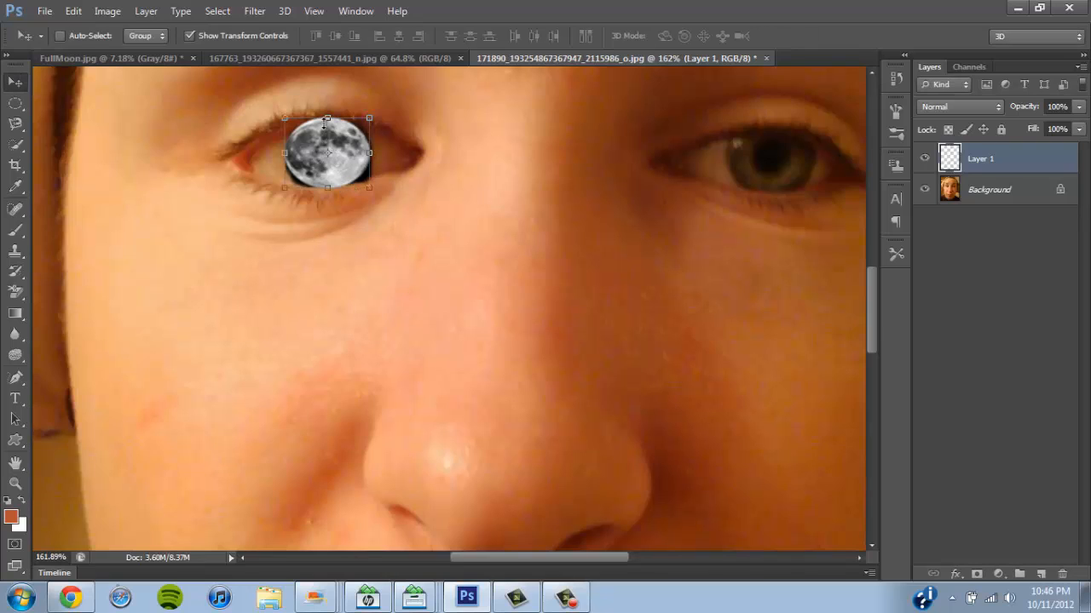
pyautogui.moveTo(327, 118); pyautogui.dragTo(325, 127)
pyautogui.press('Return')
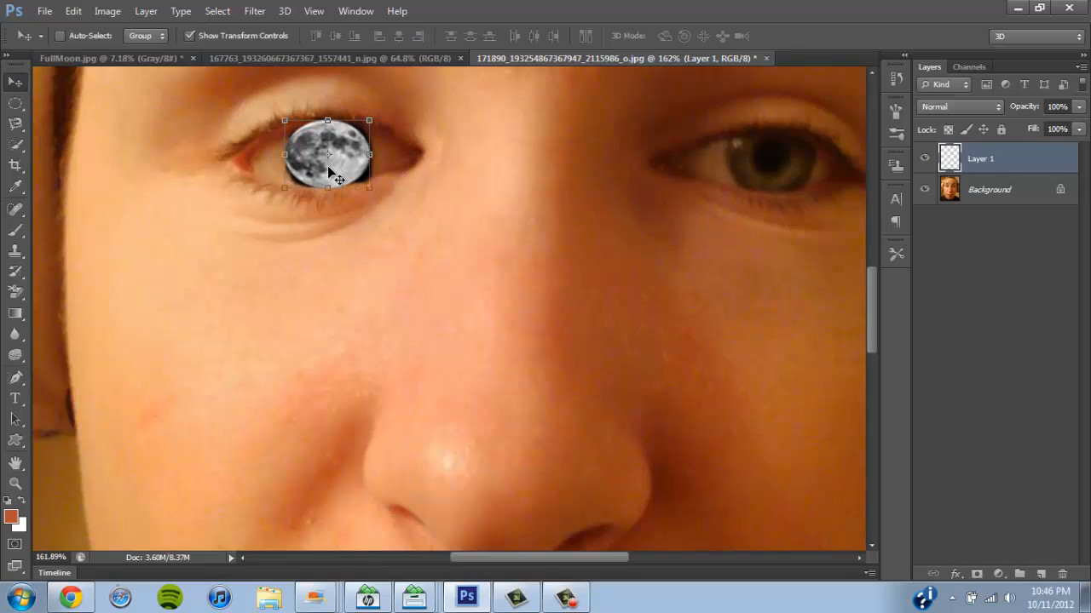
pyautogui.rightClick(330, 171)
pyautogui.click(366, 180)
pyautogui.hotkey('ctrl', 't')
pyautogui.press('Escape')
pyautogui.rightClick(337, 157)
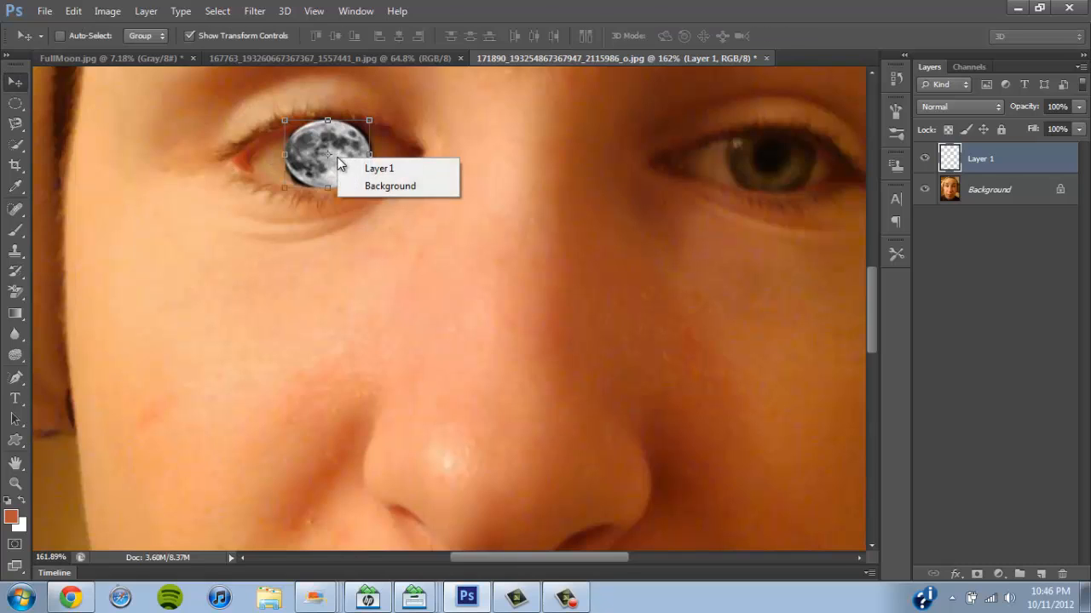
pyautogui.press('Escape')
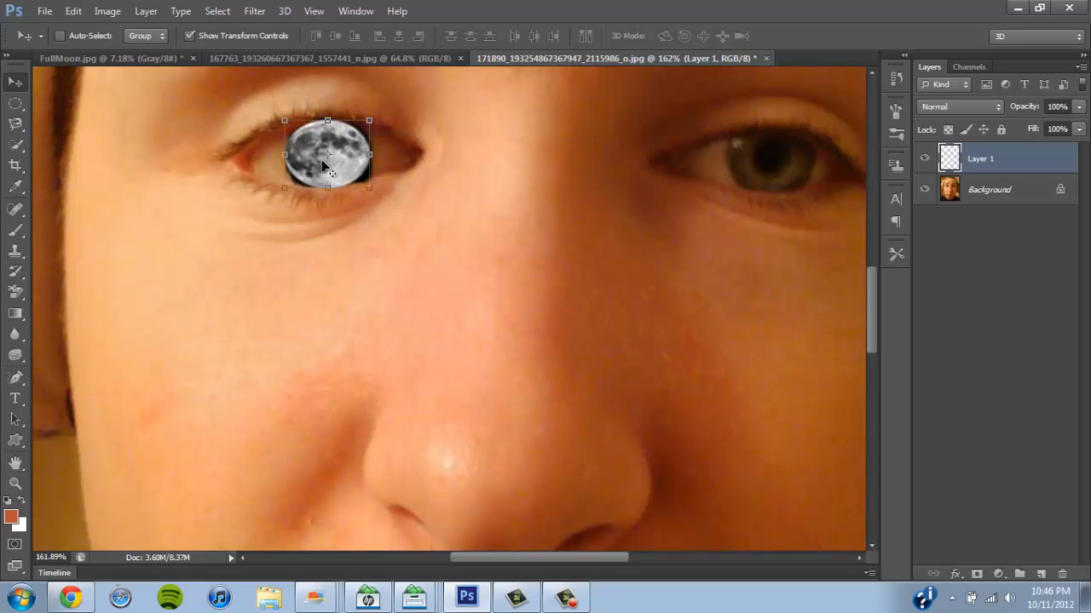
pyautogui.hotkey('ctrl', 't')
pyautogui.rightClick(323, 164)
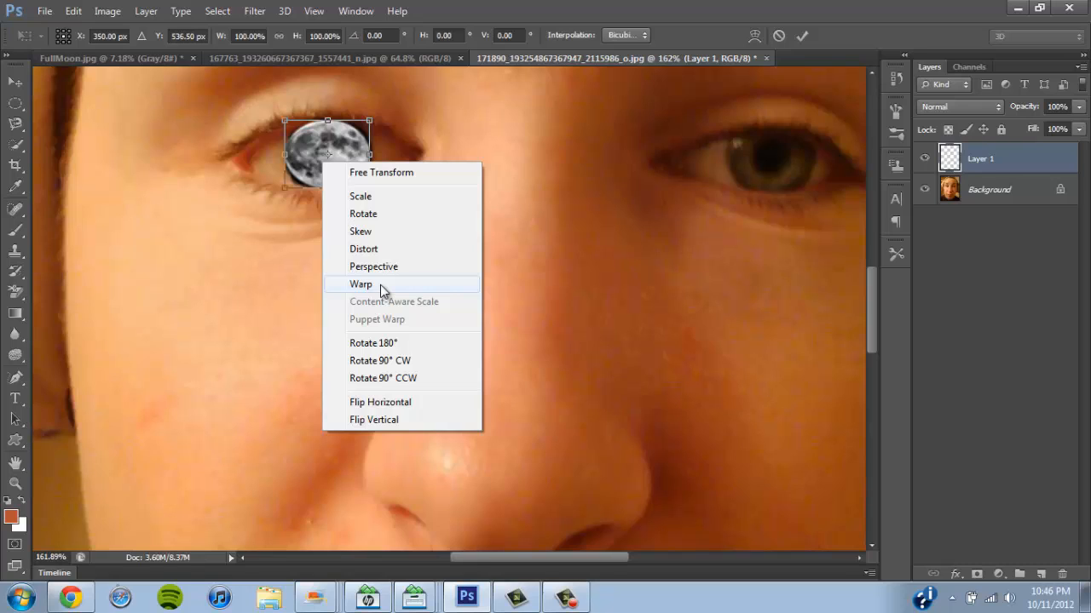
pyautogui.click(263, 305)
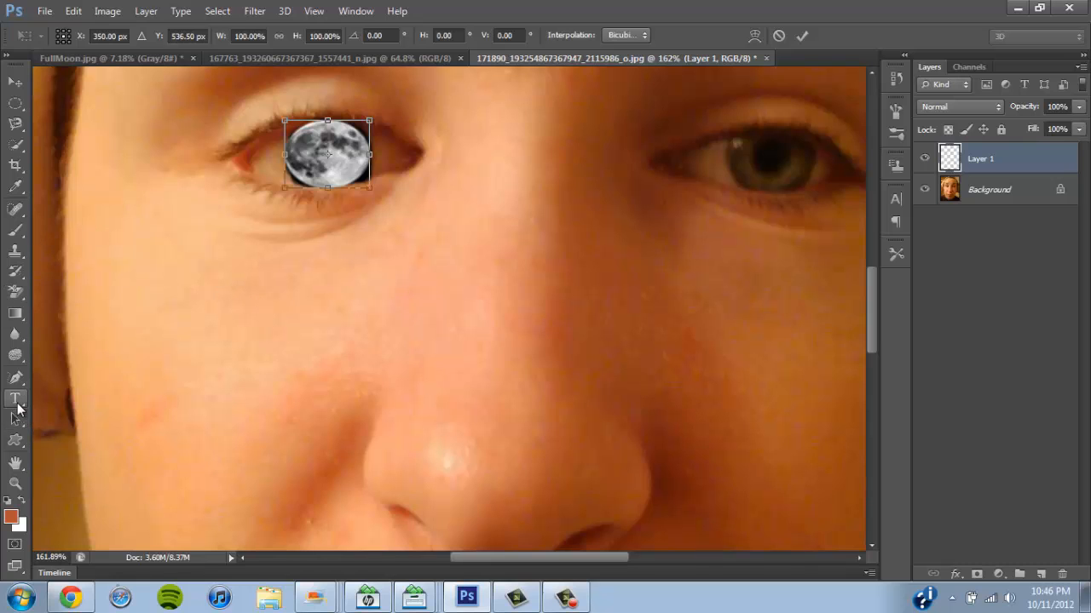
# Sample a tan skin tone beside the moon's lower-left edge as the foreground colour
pyautogui.click(20, 485)
pyautogui.moveTo(205, 365); pyautogui.dragTo(272, 299)
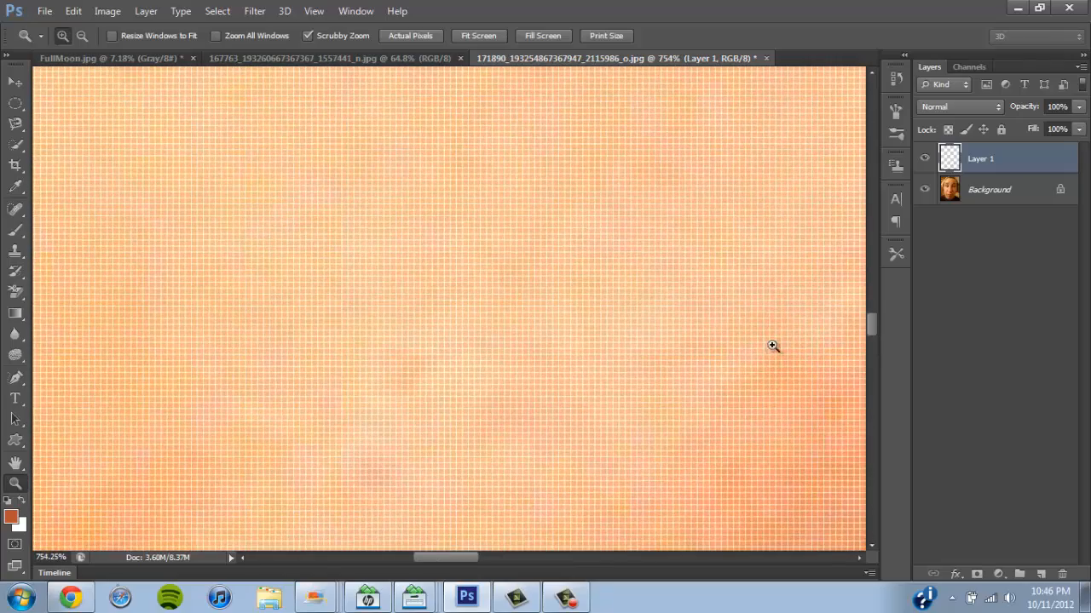
pyautogui.moveTo(871, 322); pyautogui.dragTo(862, 274)
pyautogui.moveTo(445, 558); pyautogui.dragTo(493, 558)
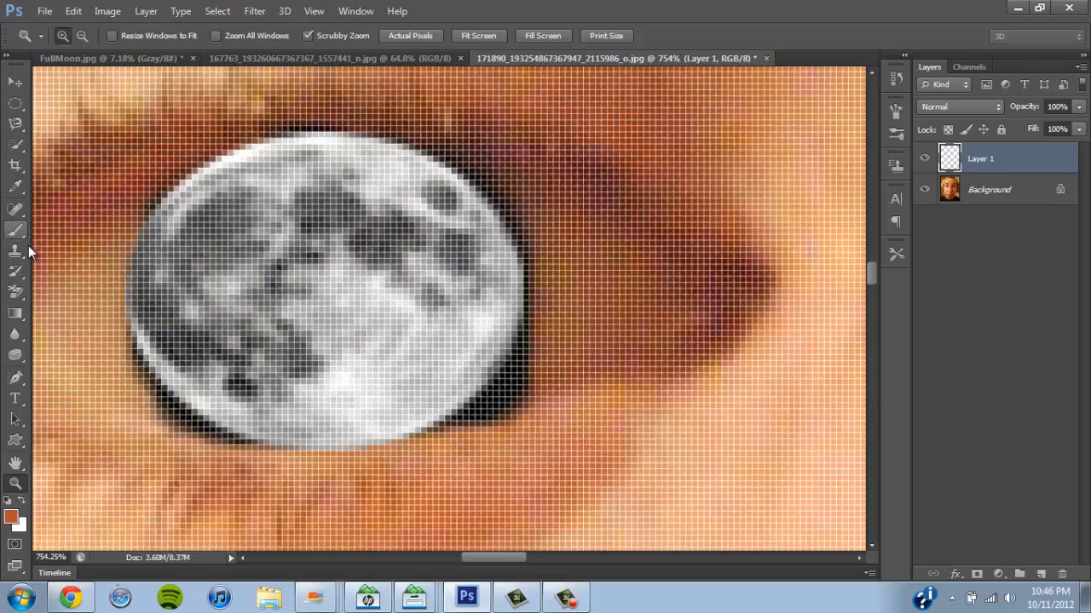
pyautogui.click(17, 187)
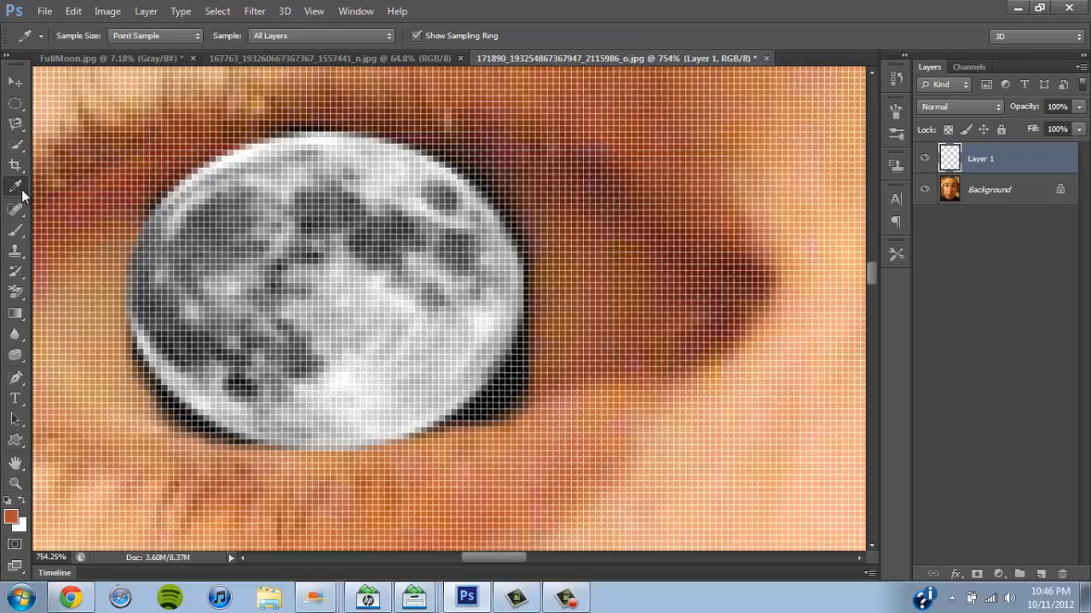
pyautogui.click(96, 291)
pyautogui.click(161, 411)
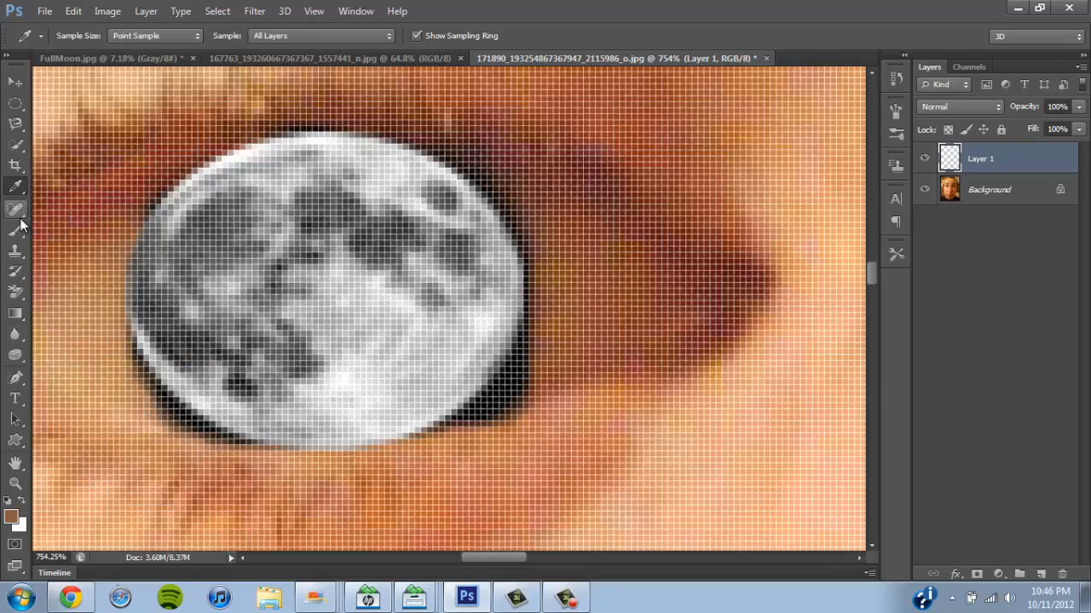
pyautogui.click(151, 413)
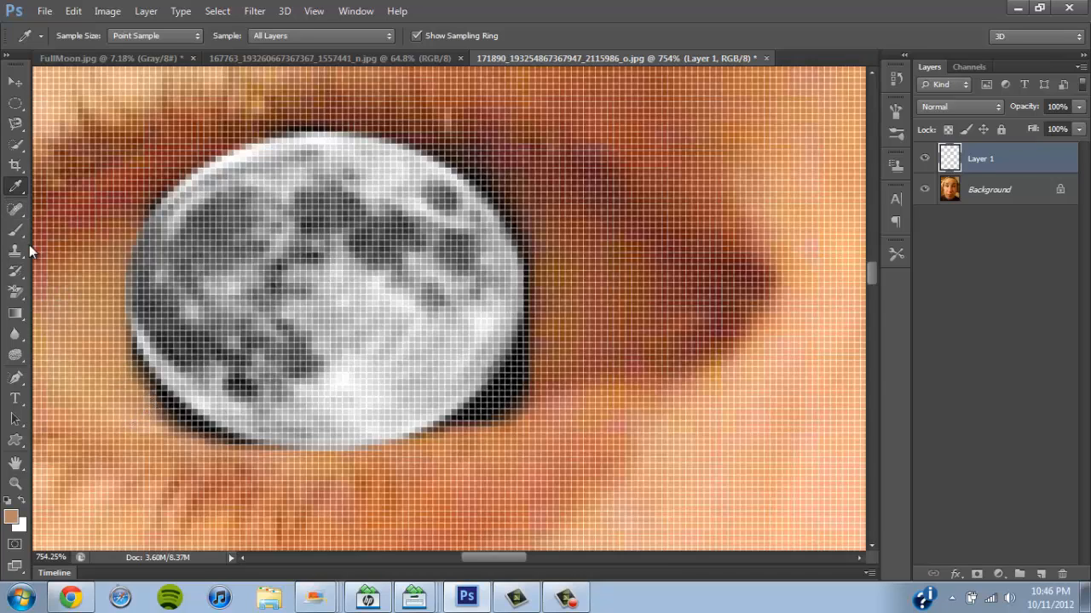
# Paint over the black corner at the moon's lower-right edge with a 1 px Hard Round brush in the tan colour
pyautogui.click(15, 230)
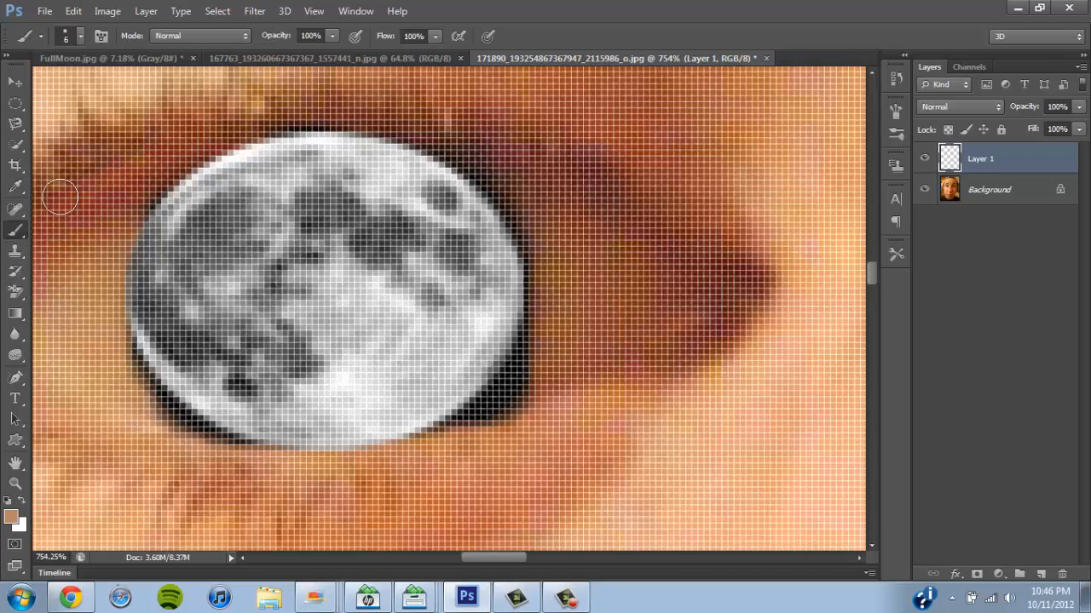
pyautogui.click(80, 35)
pyautogui.moveTo(35, 90); pyautogui.dragTo(33, 89)
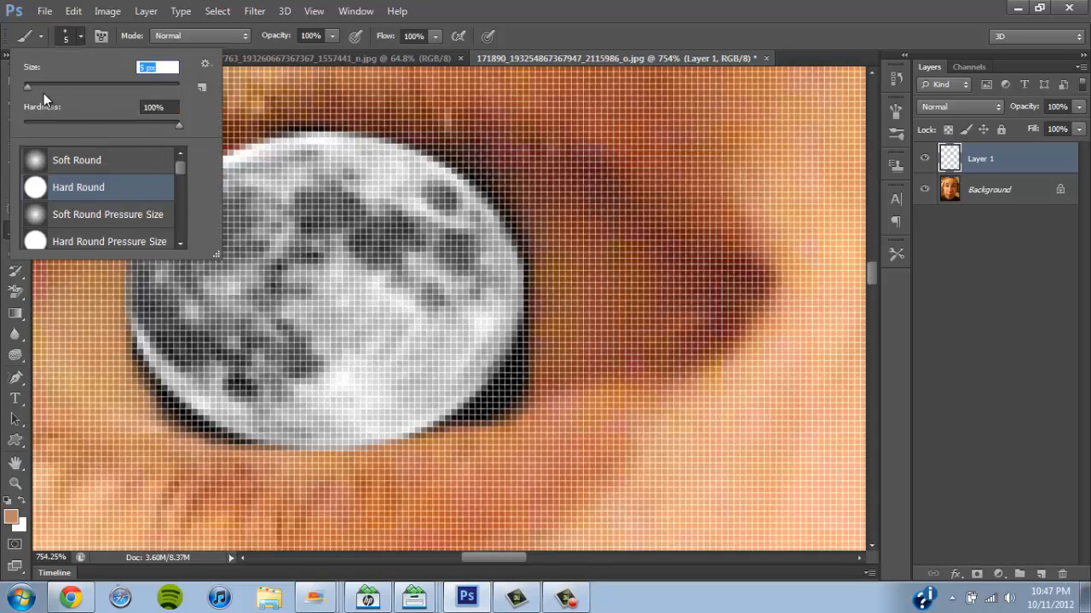
pyautogui.click(27, 86)
pyautogui.moveTo(524, 334)
pyautogui.mouseDown()
pyautogui.moveTo(460, 425)
pyautogui.moveTo(477, 413)
pyautogui.moveTo(483, 395)
pyautogui.moveTo(452, 429)
pyautogui.moveTo(464, 409)
pyautogui.moveTo(419, 443)
pyautogui.moveTo(452, 429)
pyautogui.mouseUp()
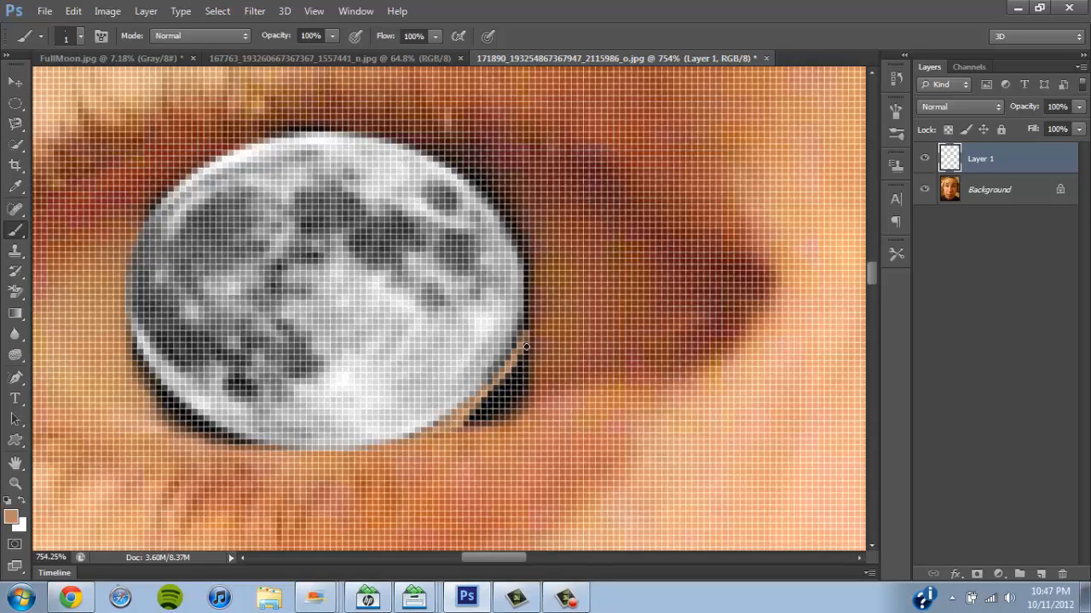
pyautogui.moveTo(527, 328); pyautogui.dragTo(514, 401)
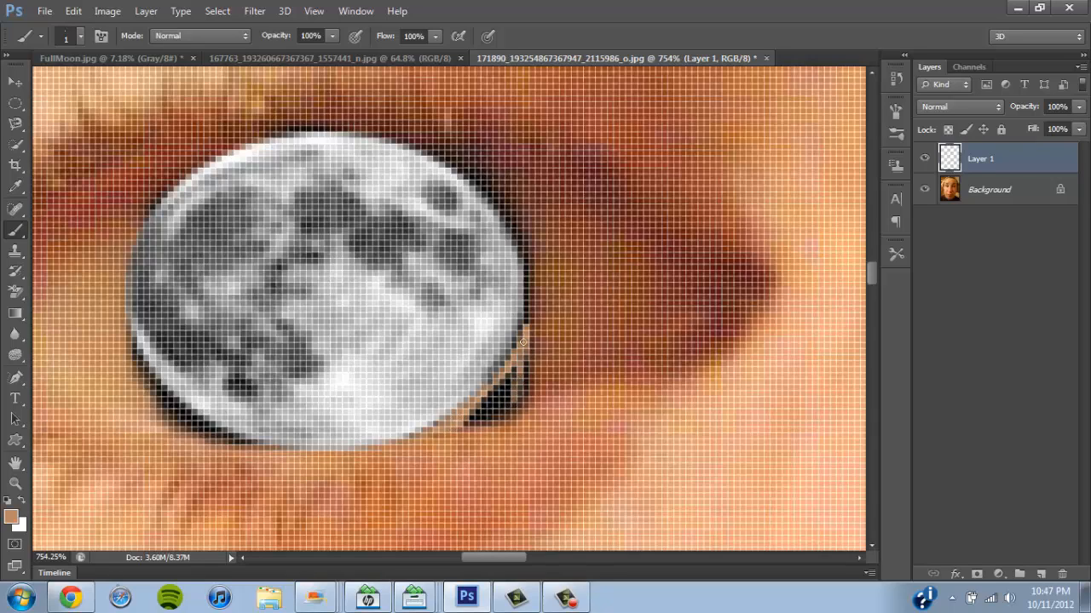
pyautogui.moveTo(524, 342)
pyautogui.mouseDown()
pyautogui.moveTo(524, 389)
pyautogui.moveTo(475, 415)
pyautogui.mouseUp()
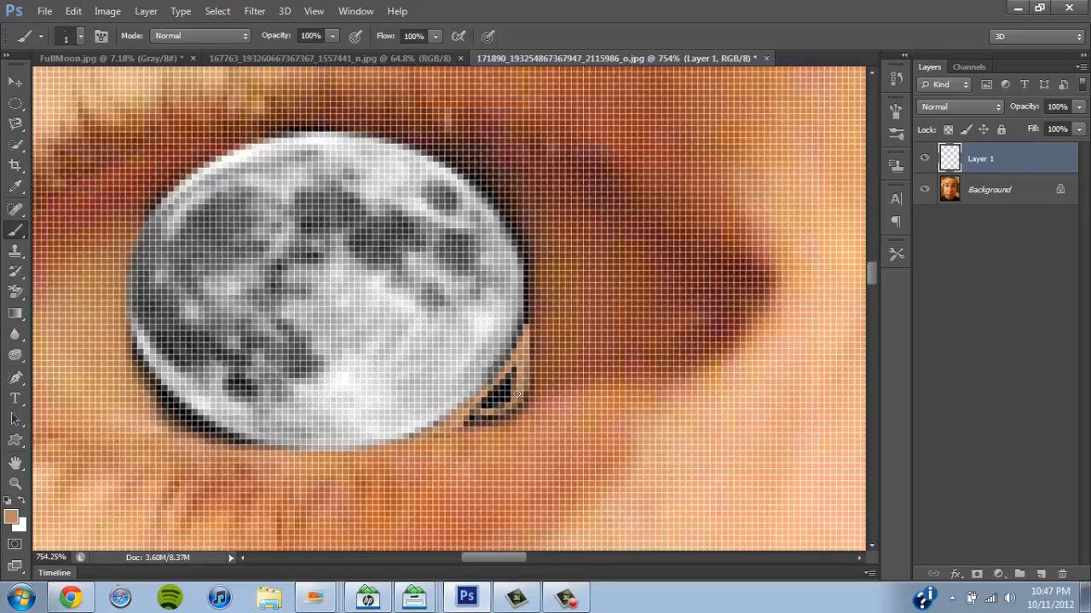
pyautogui.moveTo(527, 380)
pyautogui.mouseDown()
pyautogui.moveTo(514, 404)
pyautogui.moveTo(463, 422)
pyautogui.mouseUp()
pyautogui.moveTo(501, 387)
pyautogui.mouseDown()
pyautogui.moveTo(479, 415)
pyautogui.moveTo(513, 378)
pyautogui.moveTo(483, 396)
pyautogui.moveTo(497, 375)
pyautogui.moveTo(527, 351)
pyautogui.moveTo(472, 405)
pyautogui.moveTo(510, 374)
pyautogui.moveTo(502, 424)
pyautogui.moveTo(454, 429)
pyautogui.moveTo(512, 416)
pyautogui.moveTo(523, 389)
pyautogui.moveTo(491, 418)
pyautogui.mouseUp()
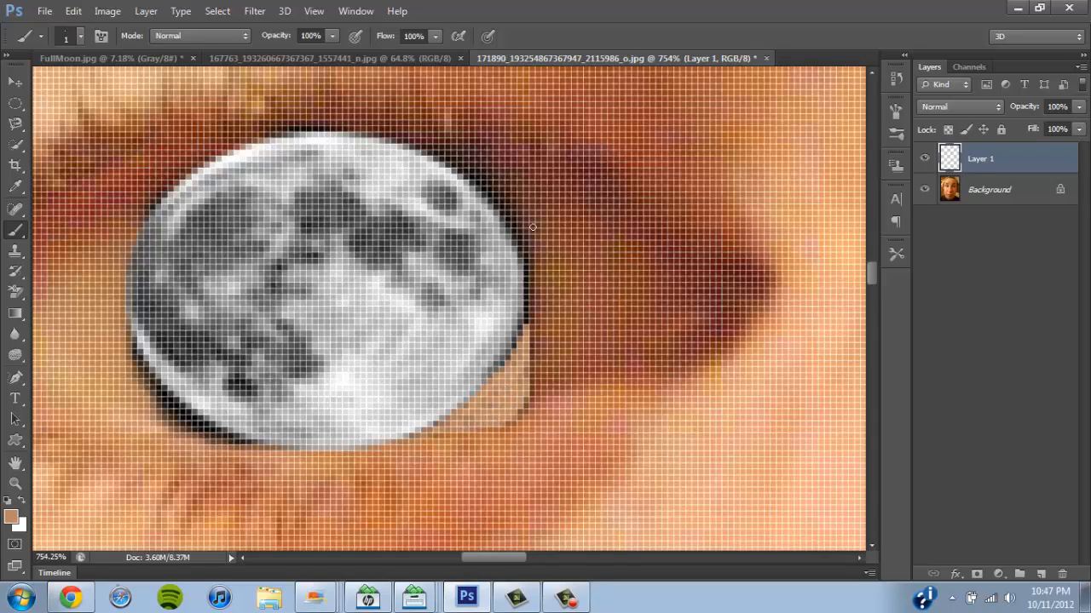
# Paint over the dark rim along the moon's right side with the tan brush, from the upper curve to the lower corner
pyautogui.moveTo(522, 247)
pyautogui.mouseDown()
pyautogui.moveTo(527, 326)
pyautogui.moveTo(515, 211)
pyautogui.moveTo(475, 156)
pyautogui.moveTo(429, 147)
pyautogui.moveTo(487, 194)
pyautogui.moveTo(520, 268)
pyautogui.mouseUp()
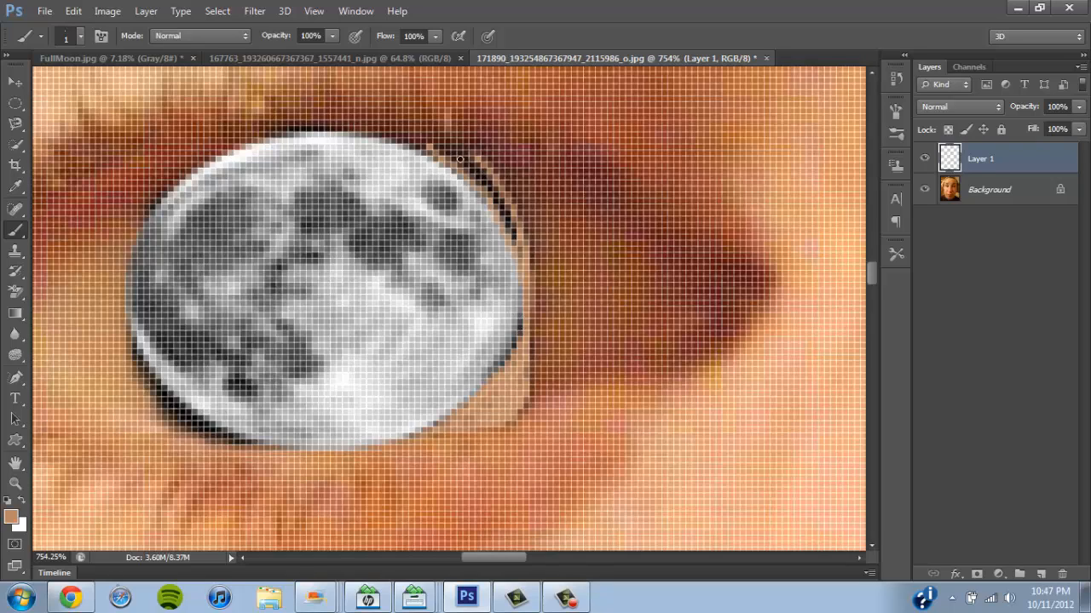
pyautogui.moveTo(435, 147)
pyautogui.mouseDown()
pyautogui.moveTo(472, 153)
pyautogui.moveTo(447, 153)
pyautogui.moveTo(467, 181)
pyautogui.moveTo(462, 159)
pyautogui.moveTo(478, 165)
pyautogui.moveTo(465, 167)
pyautogui.moveTo(477, 190)
pyautogui.moveTo(462, 158)
pyautogui.moveTo(504, 227)
pyautogui.mouseUp()
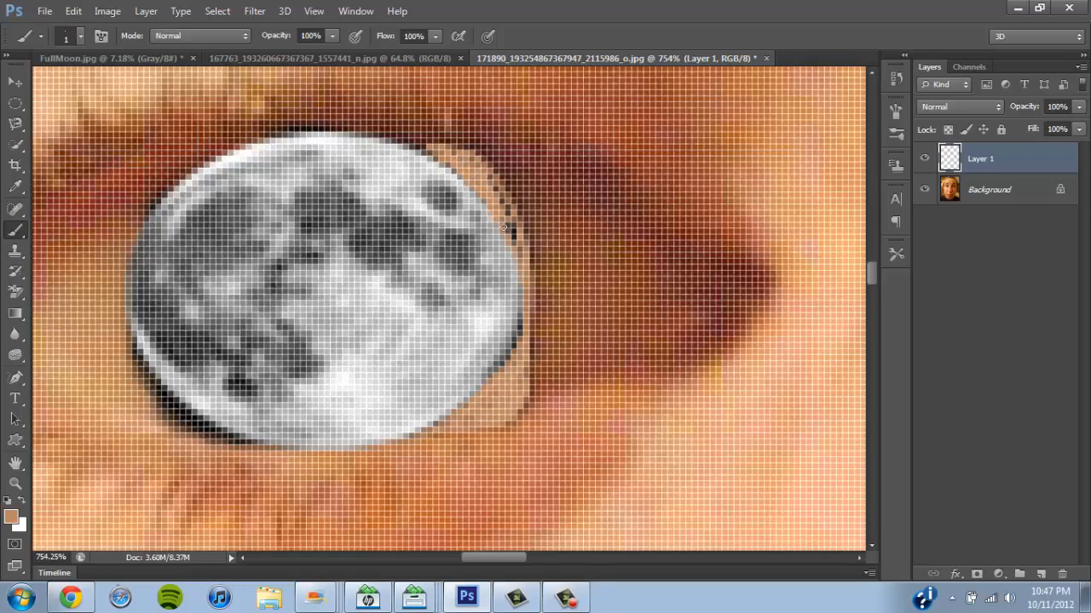
pyautogui.moveTo(486, 177); pyautogui.dragTo(514, 249)
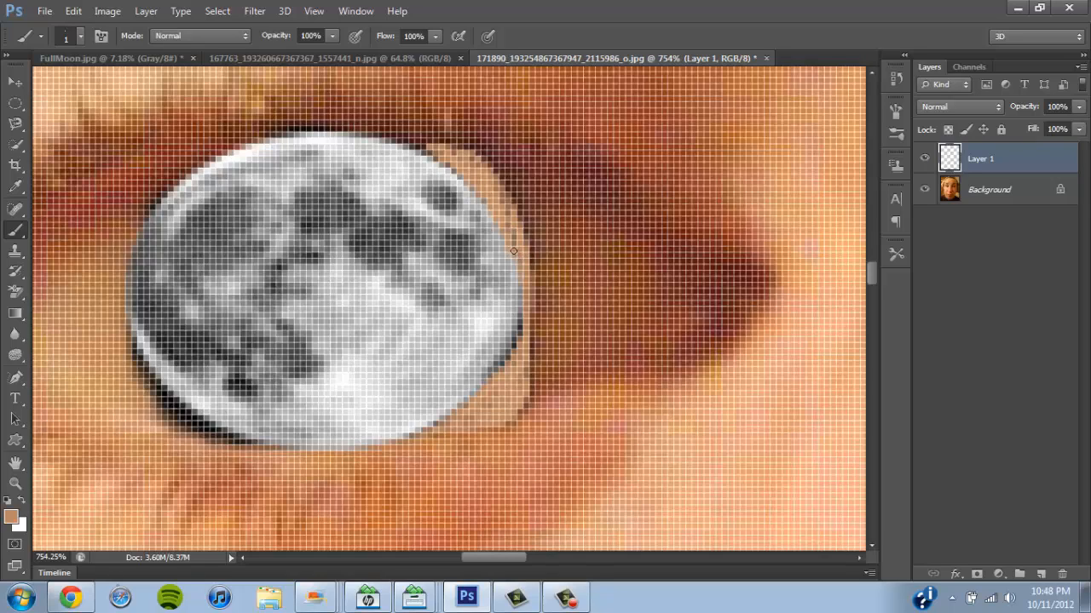
pyautogui.moveTo(522, 303); pyautogui.dragTo(486, 372)
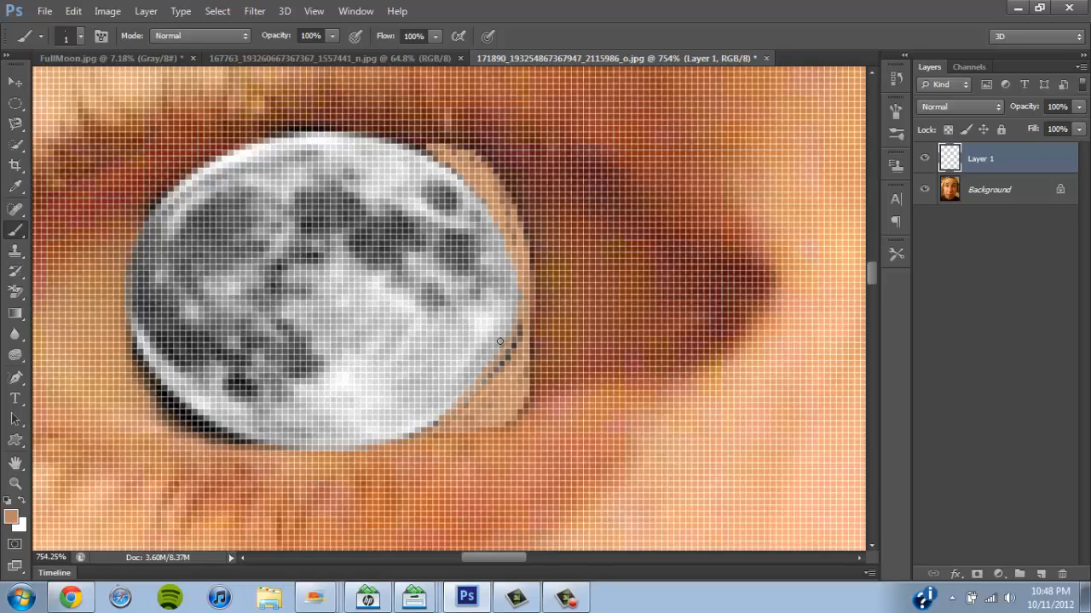
pyautogui.moveTo(519, 327); pyautogui.dragTo(488, 377)
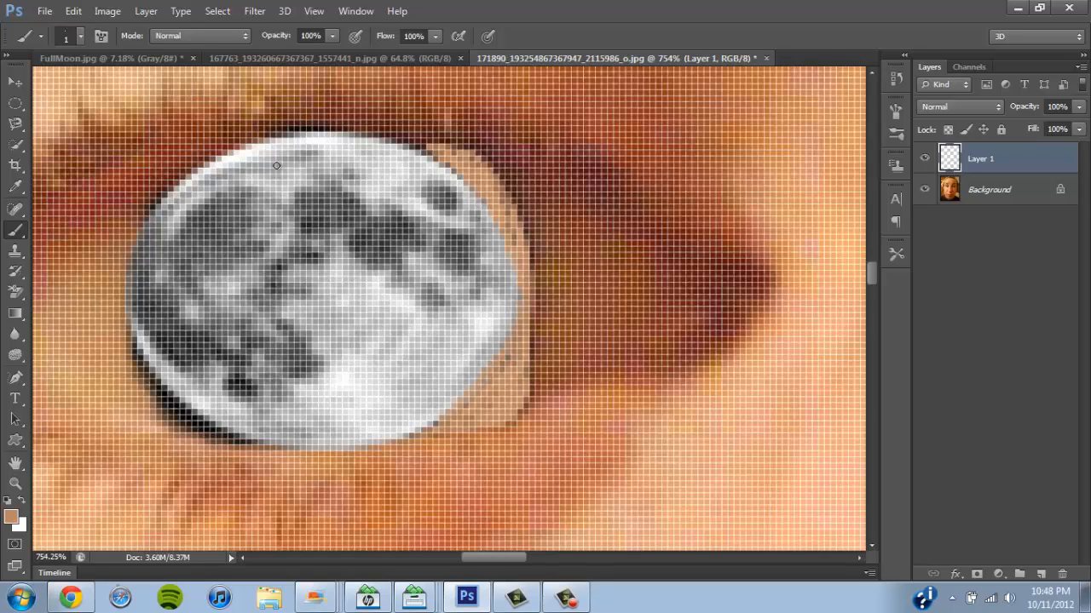
# Cover the dark fringe along the moon's top and upper-left edges with tan brush strokes
pyautogui.moveTo(268, 129)
pyautogui.mouseDown()
pyautogui.moveTo(335, 126)
pyautogui.moveTo(269, 128)
pyautogui.moveTo(353, 129)
pyautogui.moveTo(332, 123)
pyautogui.moveTo(440, 157)
pyautogui.mouseUp()
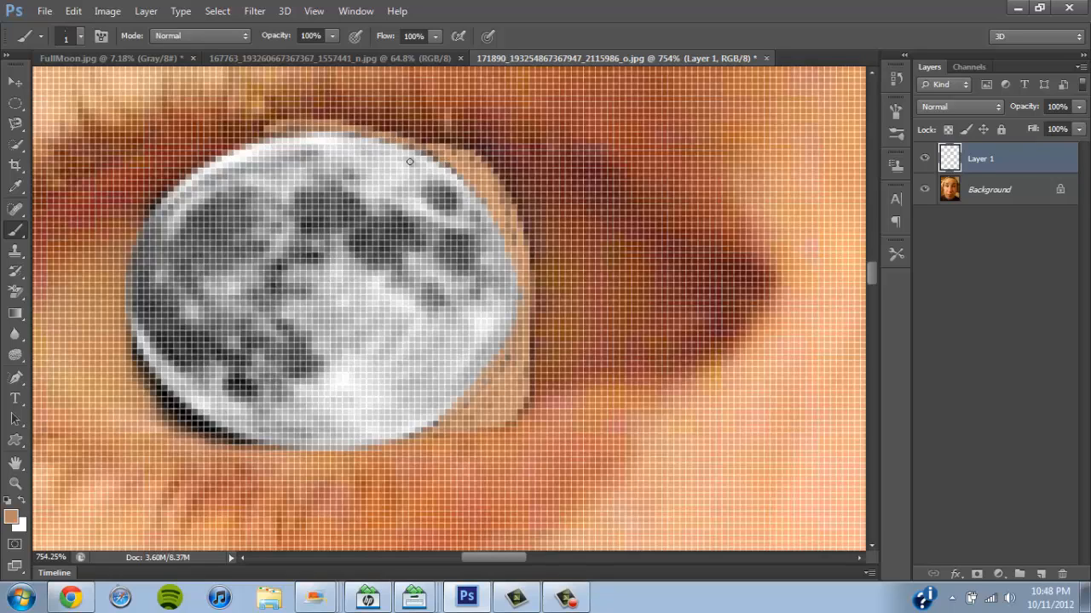
pyautogui.moveTo(202, 157)
pyautogui.mouseDown()
pyautogui.moveTo(152, 214)
pyautogui.moveTo(176, 205)
pyautogui.moveTo(184, 179)
pyautogui.moveTo(151, 213)
pyautogui.mouseUp()
pyautogui.moveTo(181, 173); pyautogui.dragTo(143, 223)
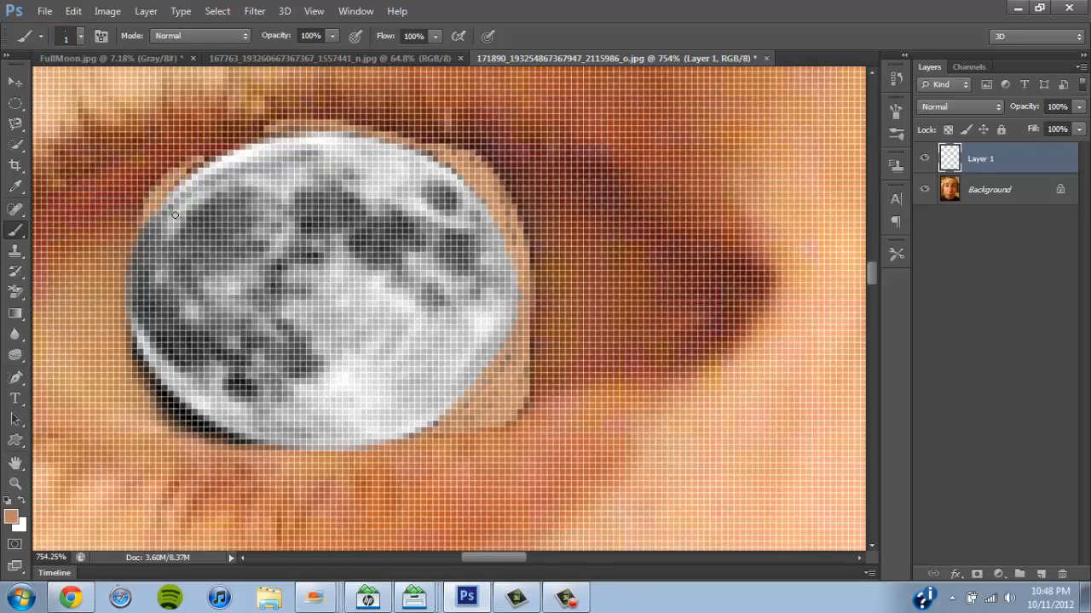
# Paint out the black crescent at the moon's lower-left edge and extend the tan rim along its upper-right edge
pyautogui.moveTo(130, 338); pyautogui.dragTo(160, 396)
pyautogui.moveTo(134, 351); pyautogui.dragTo(168, 404)
pyautogui.moveTo(140, 354)
pyautogui.mouseDown()
pyautogui.moveTo(182, 411)
pyautogui.moveTo(218, 426)
pyautogui.moveTo(164, 383)
pyautogui.moveTo(199, 419)
pyautogui.moveTo(263, 446)
pyautogui.moveTo(158, 418)
pyautogui.moveTo(122, 368)
pyautogui.moveTo(127, 340)
pyautogui.moveTo(143, 397)
pyautogui.mouseUp()
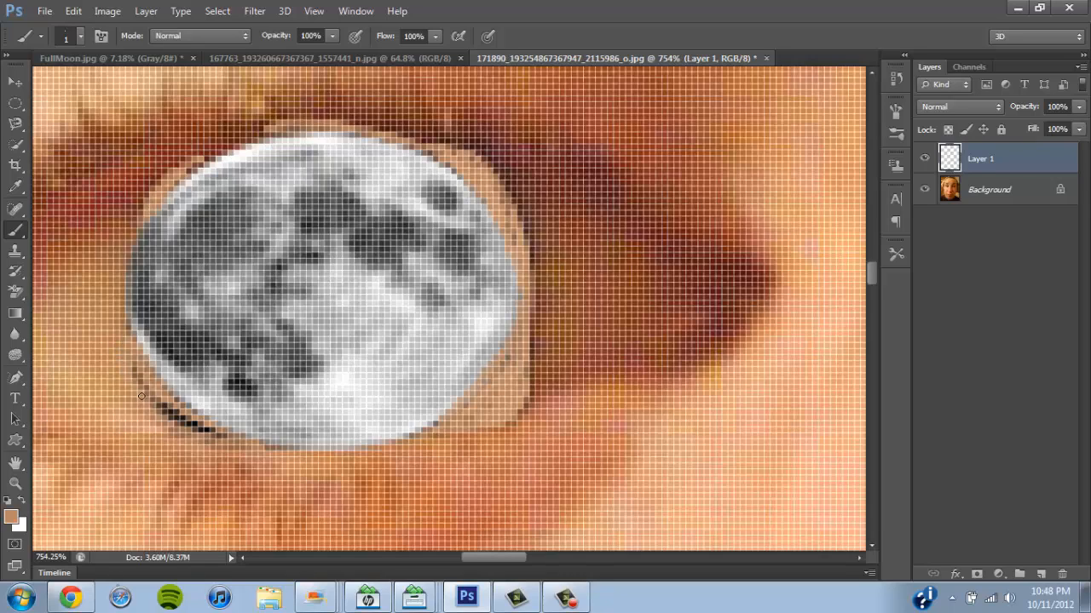
pyautogui.moveTo(128, 330)
pyautogui.mouseDown()
pyautogui.moveTo(156, 399)
pyautogui.moveTo(135, 371)
pyautogui.moveTo(133, 358)
pyautogui.moveTo(189, 425)
pyautogui.moveTo(153, 401)
pyautogui.moveTo(218, 436)
pyautogui.moveTo(168, 395)
pyautogui.mouseUp()
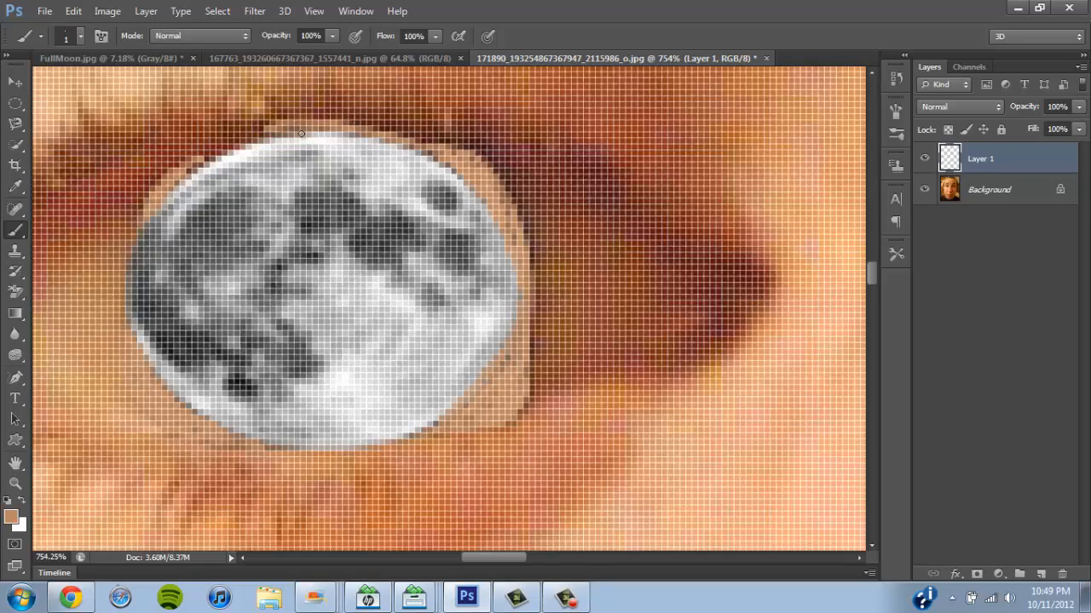
pyautogui.moveTo(342, 122)
pyautogui.mouseDown()
pyautogui.moveTo(487, 166)
pyautogui.moveTo(476, 152)
pyautogui.moveTo(355, 124)
pyautogui.moveTo(434, 145)
pyautogui.moveTo(456, 161)
pyautogui.moveTo(408, 146)
pyautogui.moveTo(491, 194)
pyautogui.moveTo(473, 168)
pyautogui.moveTo(520, 257)
pyautogui.mouseUp()
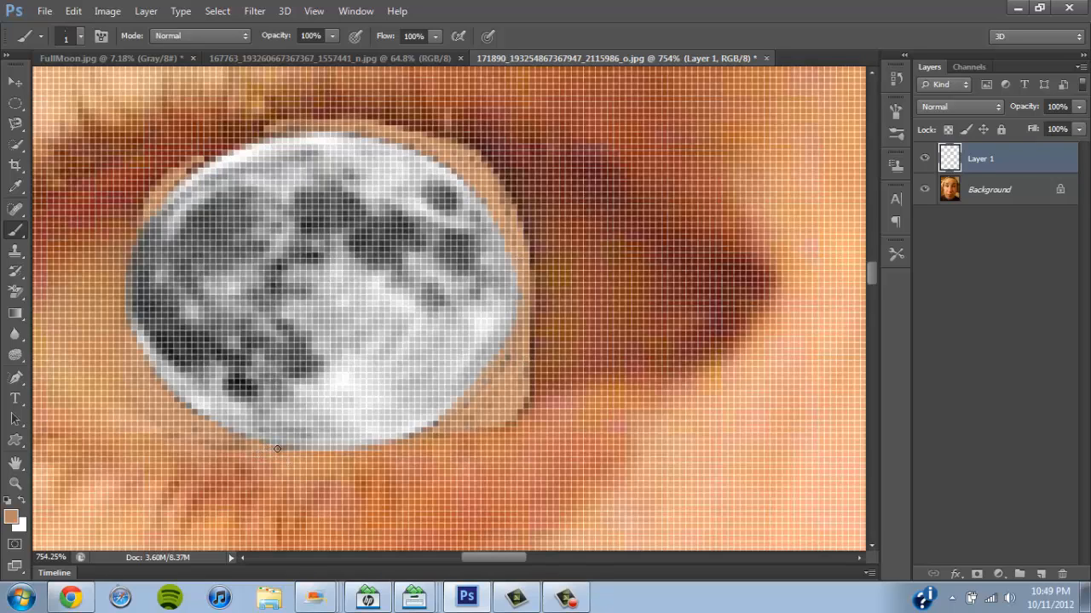
# Soften the painted tan rim around the moon with the Blur tool, using a 1 px Soft Round brush
pyautogui.click(17, 483)
pyautogui.moveTo(395, 262); pyautogui.dragTo(220, 332)
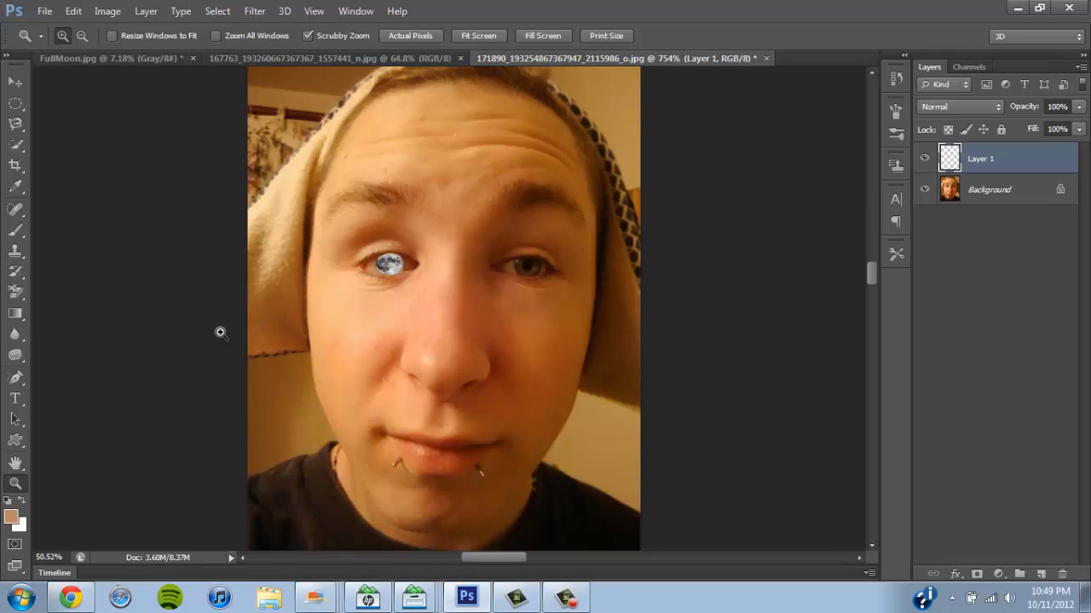
pyautogui.moveTo(220, 332); pyautogui.dragTo(342, 288)
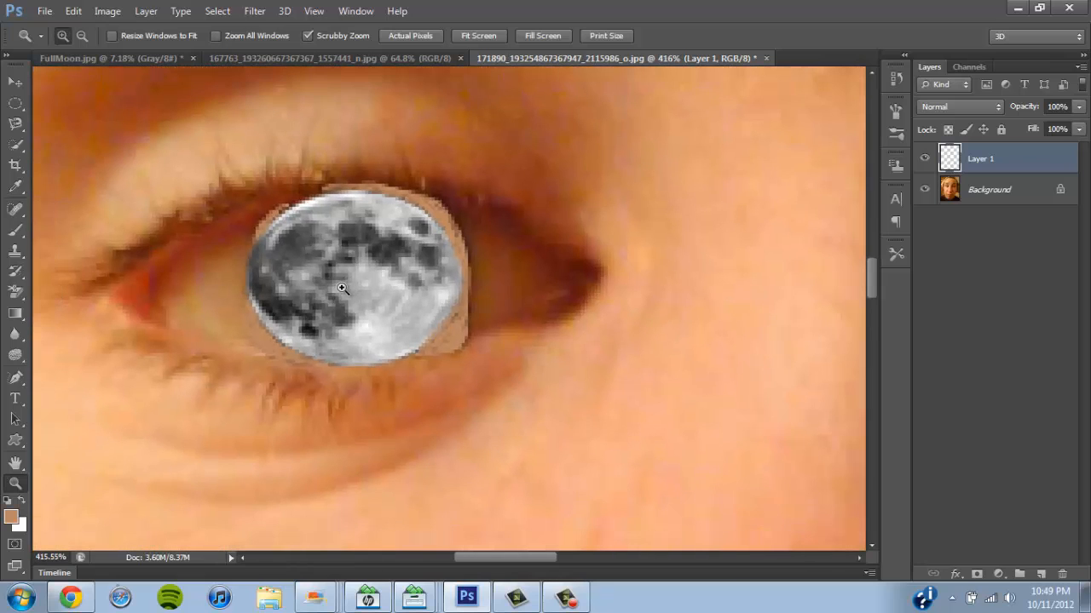
pyautogui.click(14, 336)
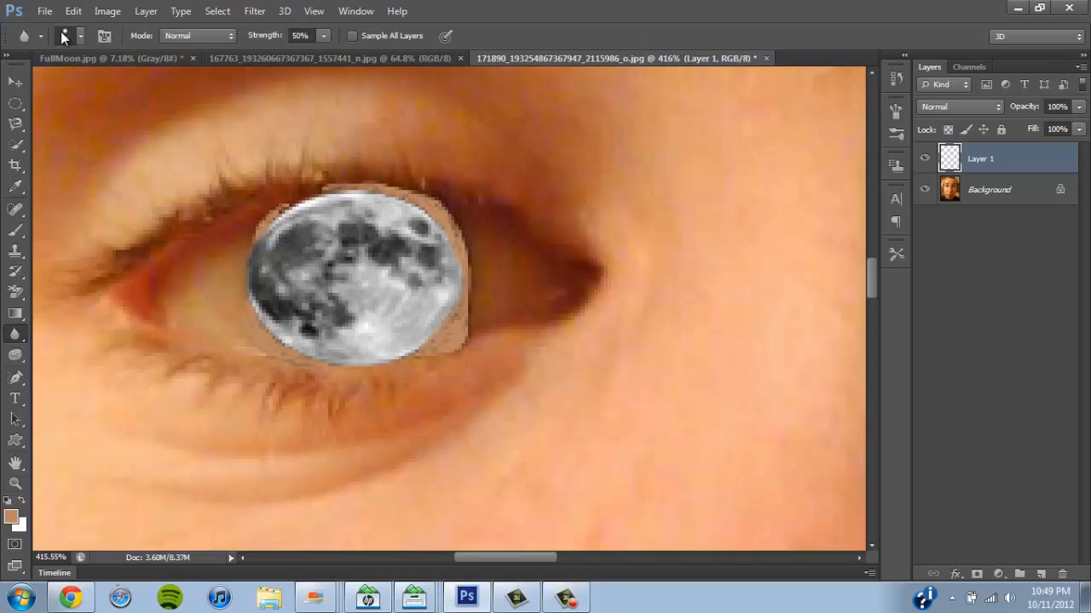
pyautogui.click(17, 333)
pyautogui.click(20, 332)
pyautogui.click(79, 36)
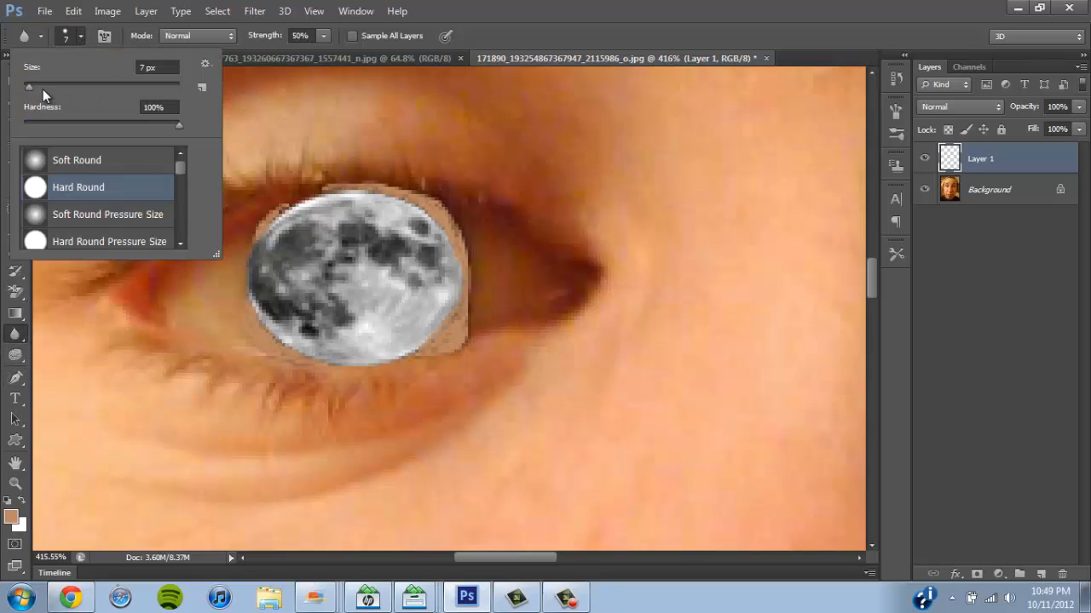
pyautogui.moveTo(43, 88); pyautogui.dragTo(29, 89)
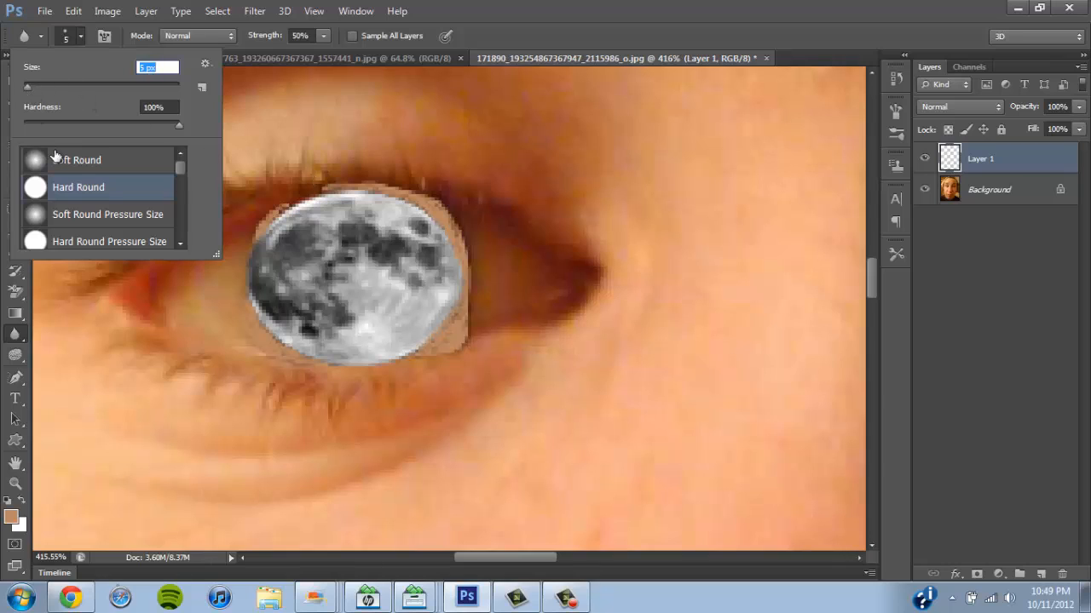
pyautogui.click(79, 171)
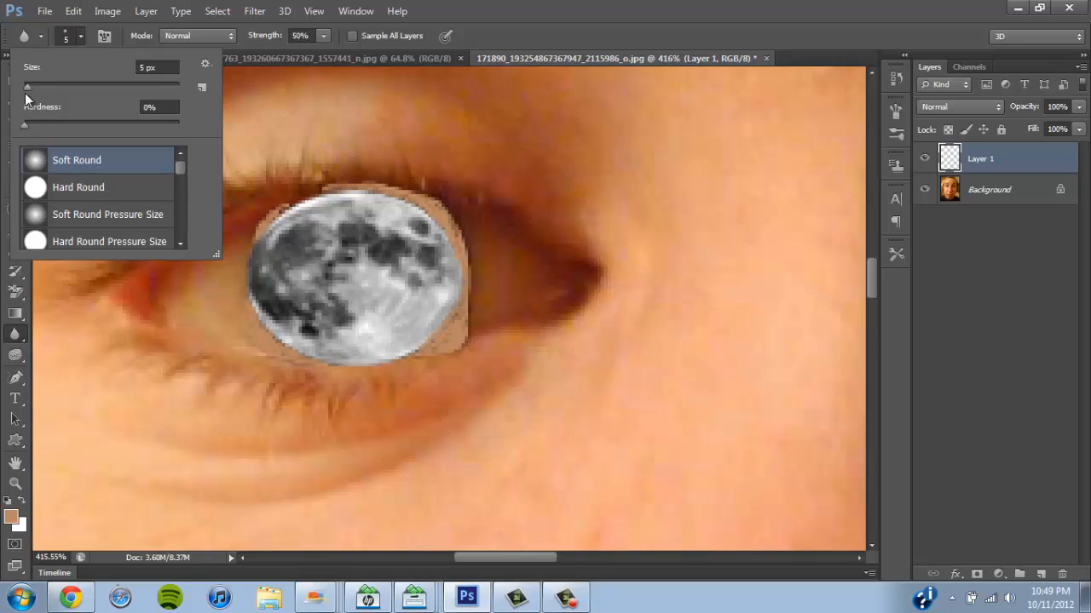
pyautogui.moveTo(27, 86); pyautogui.dragTo(24, 86)
pyautogui.press('Return')
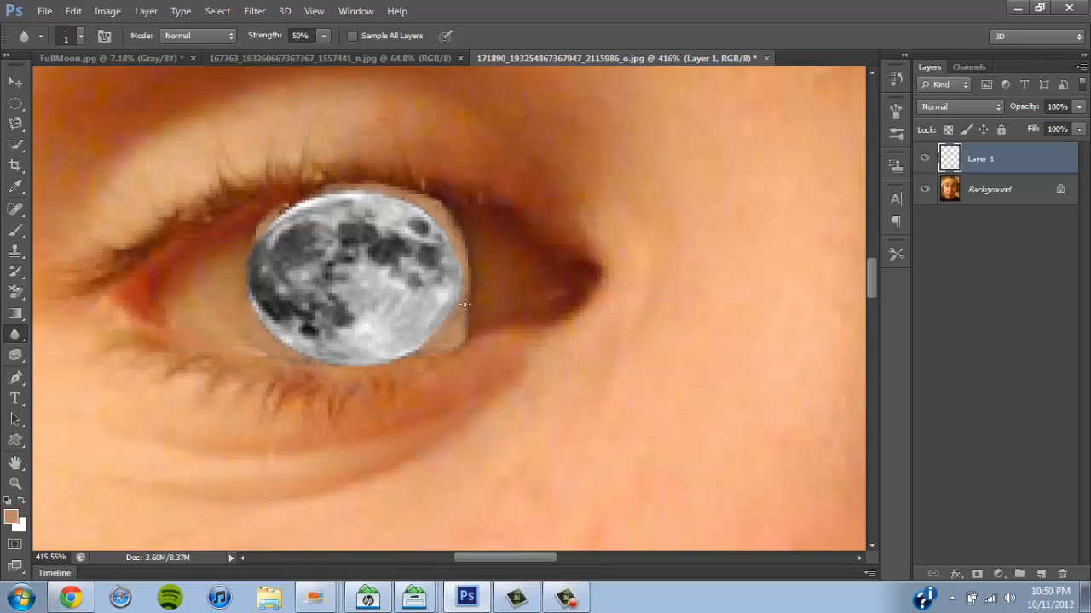
# Blur the rim along the moon's right side using a 6 px Soft Round Pressure Size brush
pyautogui.click(79, 36)
pyautogui.moveTo(31, 88); pyautogui.dragTo(34, 84)
pyautogui.click(90, 216)
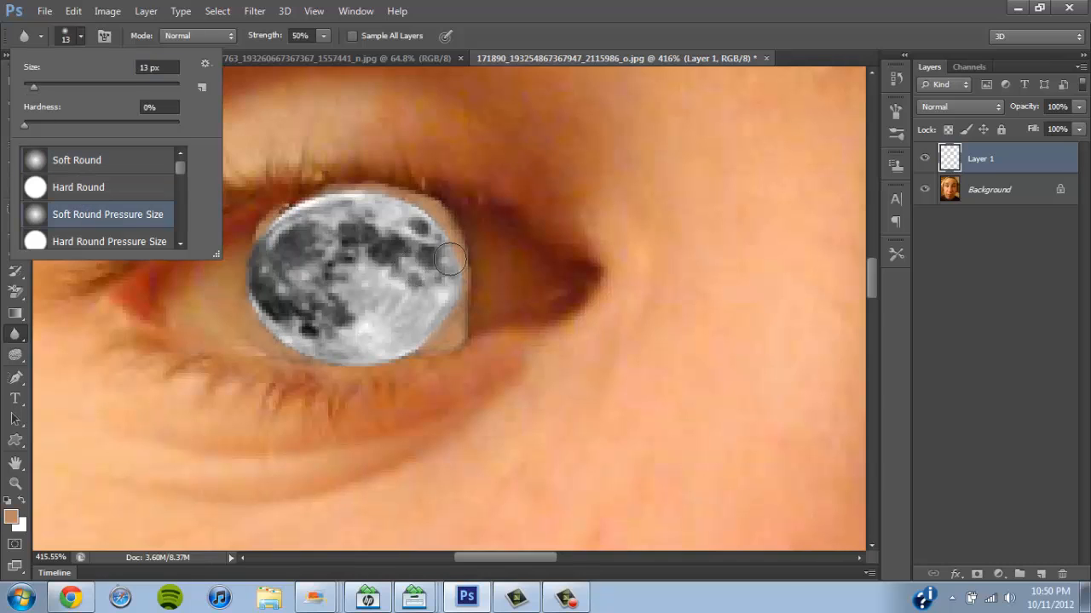
pyautogui.click(470, 314)
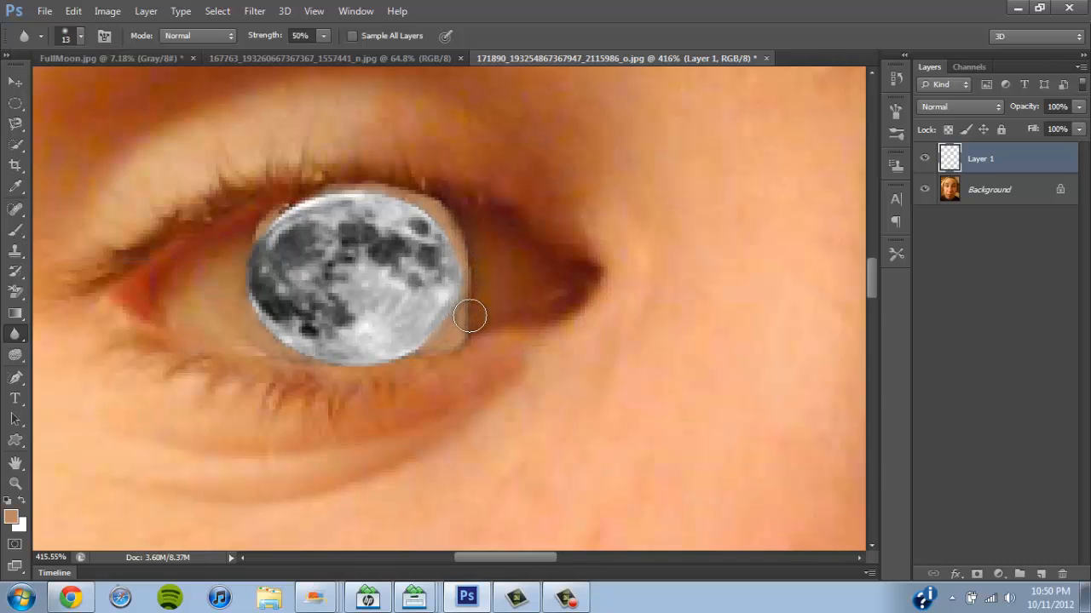
pyautogui.click(79, 36)
pyautogui.moveTo(34, 89); pyautogui.dragTo(28, 88)
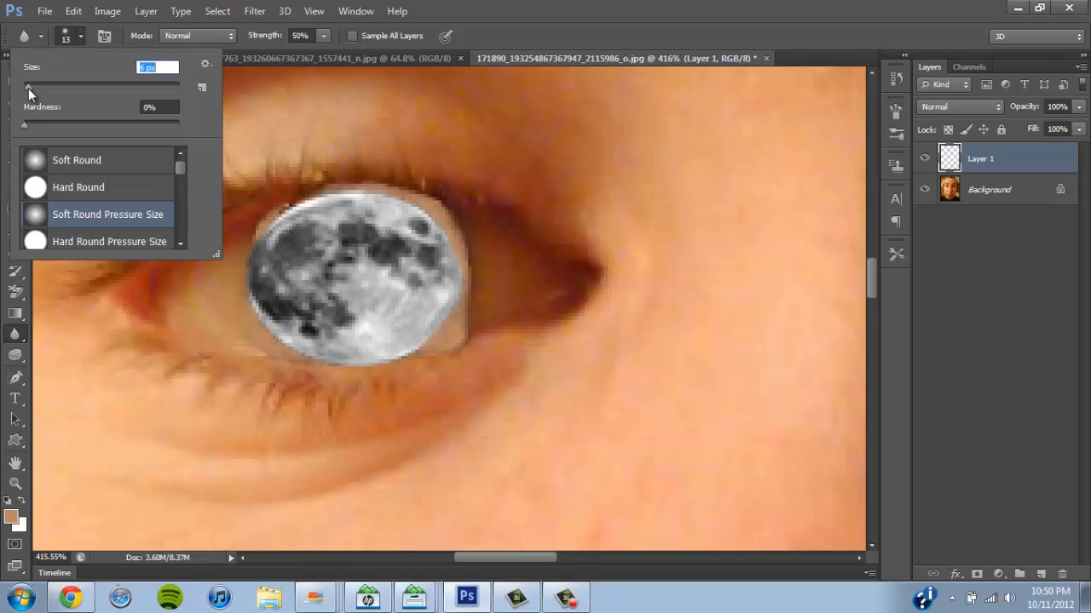
pyautogui.click(469, 298)
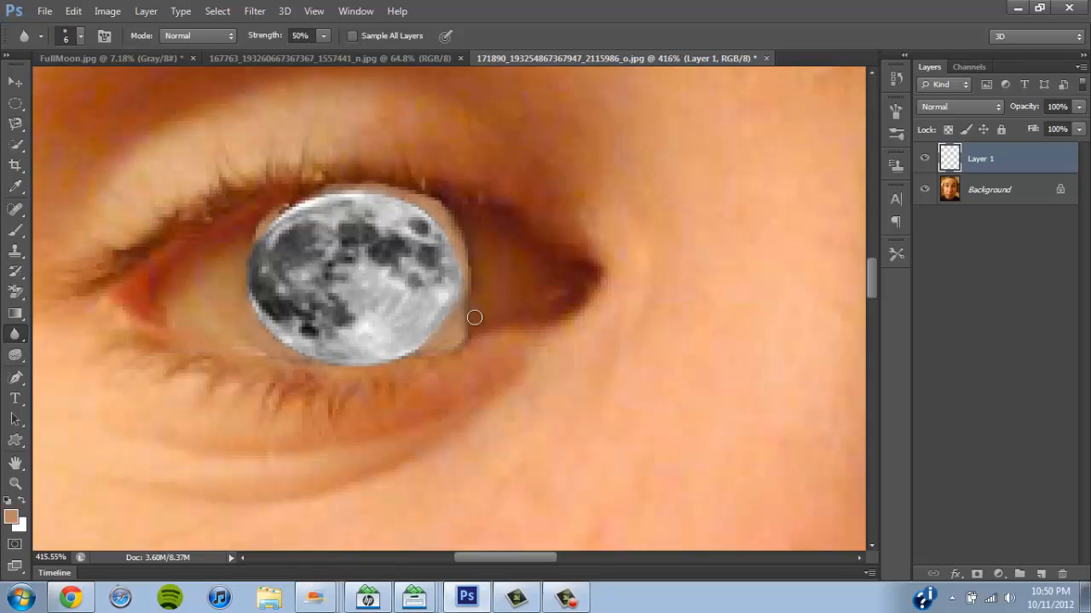
pyautogui.moveTo(462, 328)
pyautogui.mouseDown()
pyautogui.moveTo(484, 311)
pyautogui.moveTo(459, 336)
pyautogui.moveTo(473, 288)
pyautogui.moveTo(460, 340)
pyautogui.moveTo(440, 344)
pyautogui.moveTo(462, 333)
pyautogui.moveTo(480, 271)
pyautogui.moveTo(466, 232)
pyautogui.moveTo(432, 215)
pyautogui.moveTo(493, 276)
pyautogui.moveTo(473, 285)
pyautogui.moveTo(469, 265)
pyautogui.moveTo(468, 305)
pyautogui.moveTo(478, 320)
pyautogui.moveTo(500, 310)
pyautogui.moveTo(481, 307)
pyautogui.moveTo(467, 323)
pyautogui.moveTo(480, 310)
pyautogui.moveTo(472, 293)
pyautogui.mouseUp()
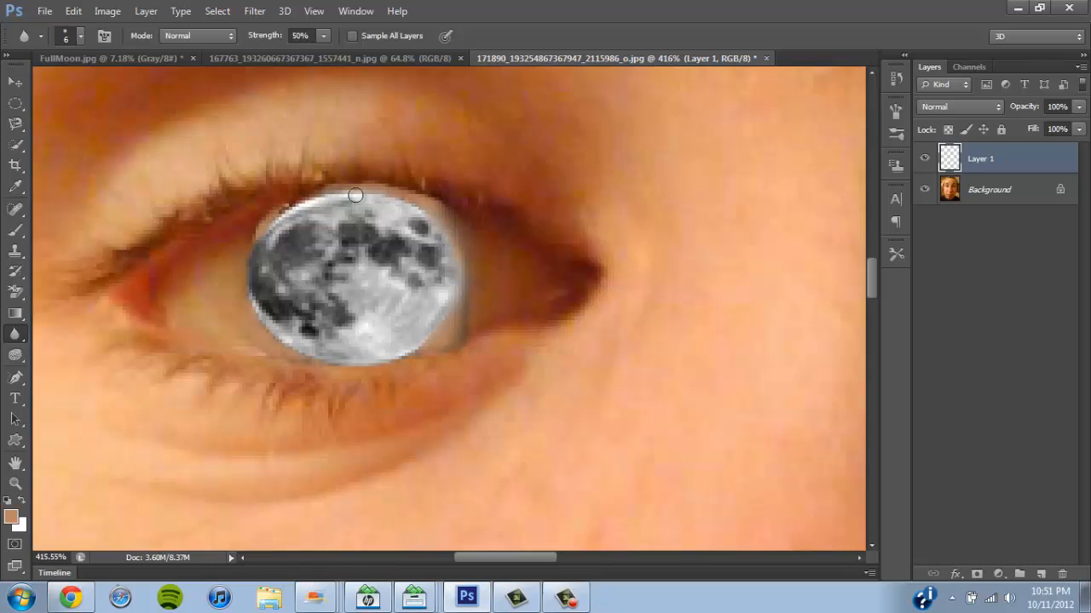
# Blur the moon's edge from the top around its left side, and soften the patch at its lower-right corner
pyautogui.moveTo(355, 195)
pyautogui.mouseDown()
pyautogui.moveTo(297, 186)
pyautogui.moveTo(226, 253)
pyautogui.moveTo(281, 309)
pyautogui.moveTo(272, 340)
pyautogui.moveTo(252, 313)
pyautogui.moveTo(267, 343)
pyautogui.moveTo(239, 339)
pyautogui.moveTo(317, 365)
pyautogui.moveTo(275, 352)
pyautogui.mouseUp()
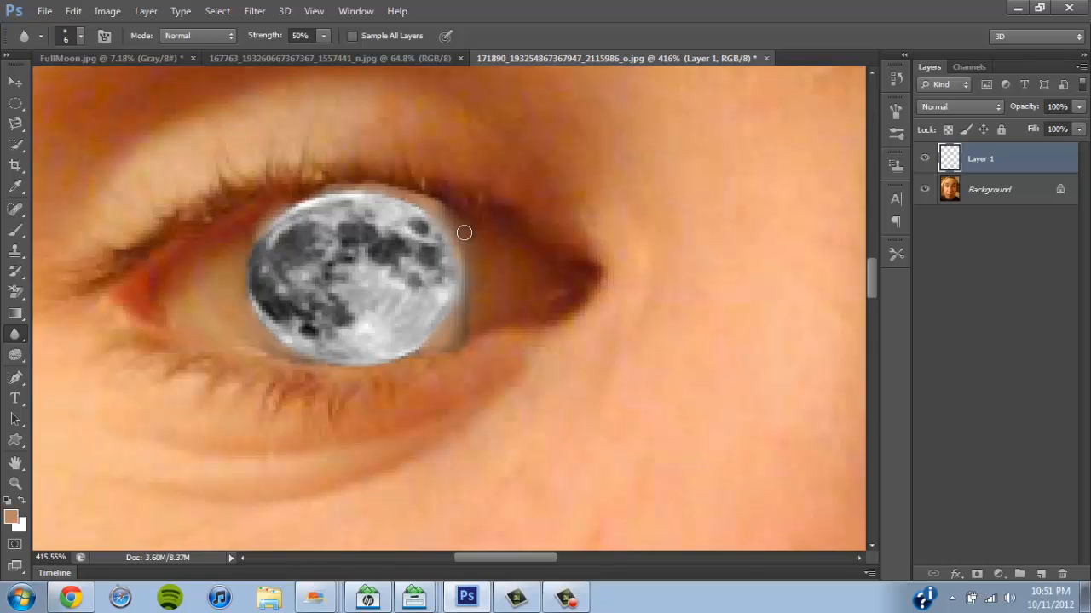
pyautogui.click(81, 36)
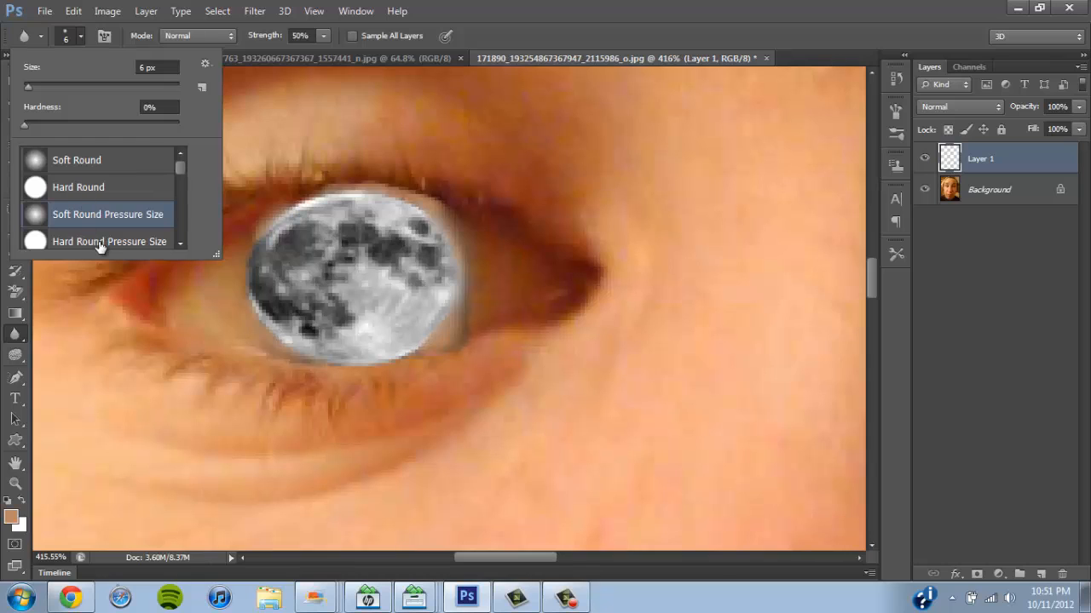
pyautogui.click(465, 322)
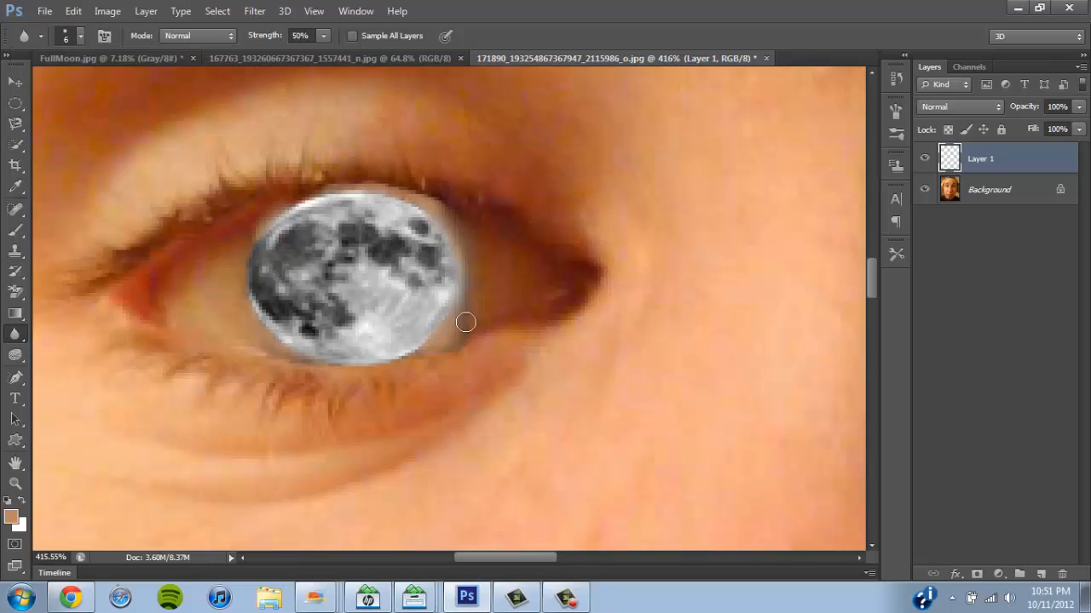
pyautogui.moveTo(465, 323)
pyautogui.mouseDown()
pyautogui.moveTo(490, 292)
pyautogui.moveTo(475, 286)
pyautogui.moveTo(472, 314)
pyautogui.moveTo(480, 297)
pyautogui.moveTo(456, 230)
pyautogui.moveTo(477, 271)
pyautogui.moveTo(459, 339)
pyautogui.moveTo(440, 355)
pyautogui.moveTo(436, 345)
pyautogui.moveTo(481, 330)
pyautogui.moveTo(422, 359)
pyautogui.moveTo(472, 317)
pyautogui.moveTo(522, 317)
pyautogui.mouseUp()
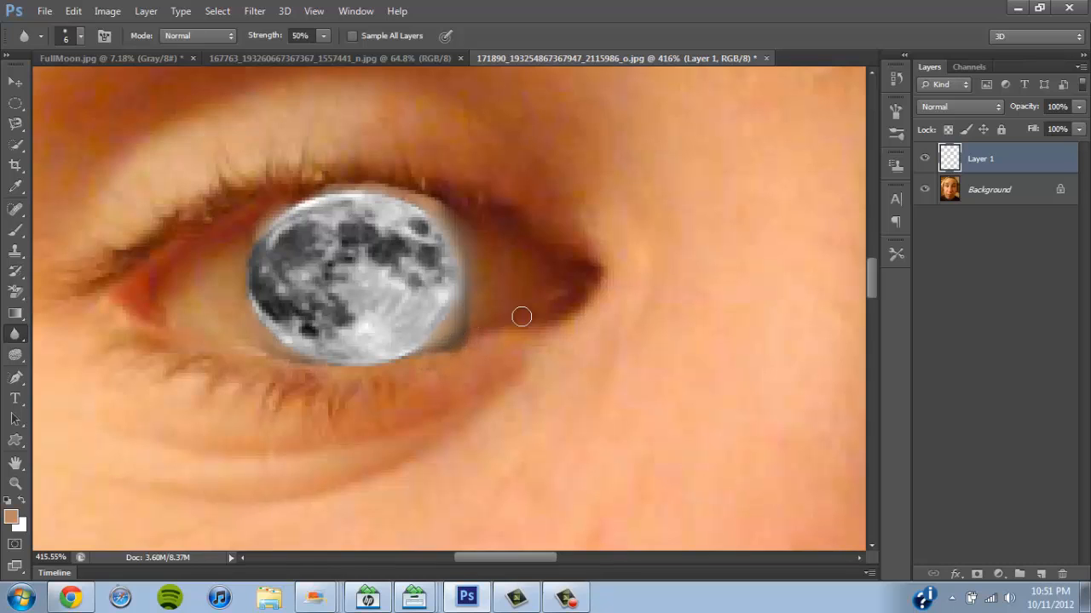
# Sample a light skin tone from just below the eye as the foreground colour
pyautogui.click(45, 10)
pyautogui.click(45, 10)
pyautogui.click(16, 483)
pyautogui.moveTo(534, 193); pyautogui.dragTo(395, 232)
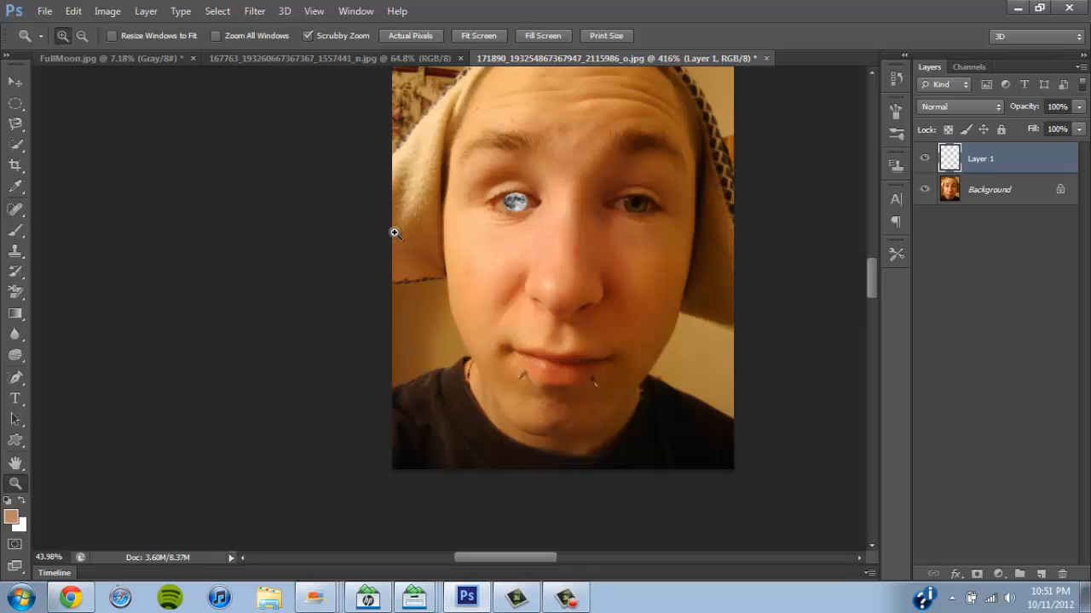
pyautogui.moveTo(395, 232); pyautogui.dragTo(533, 166)
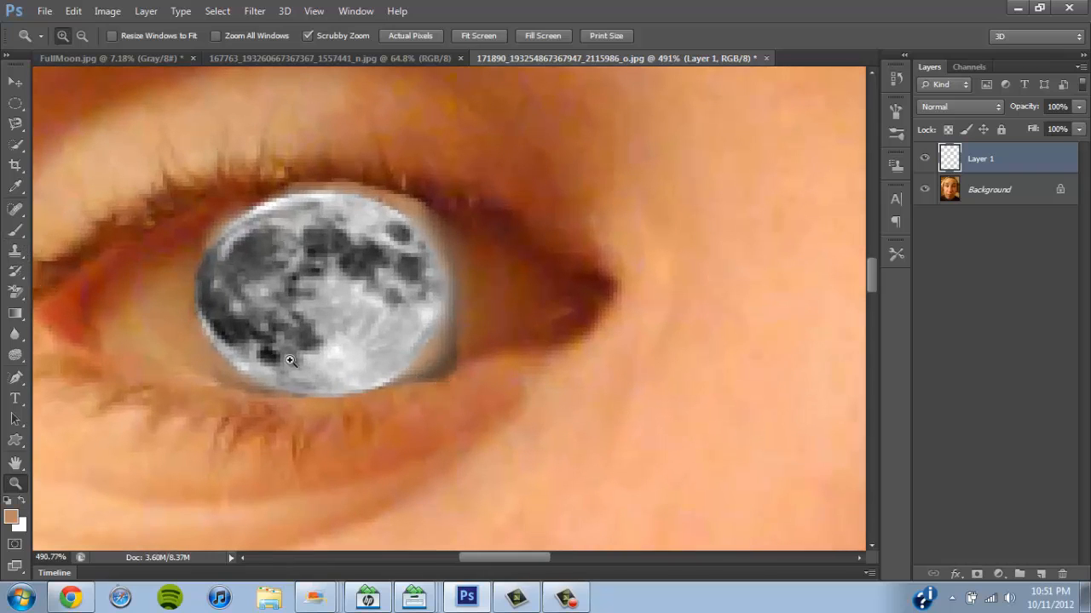
pyautogui.click(16, 187)
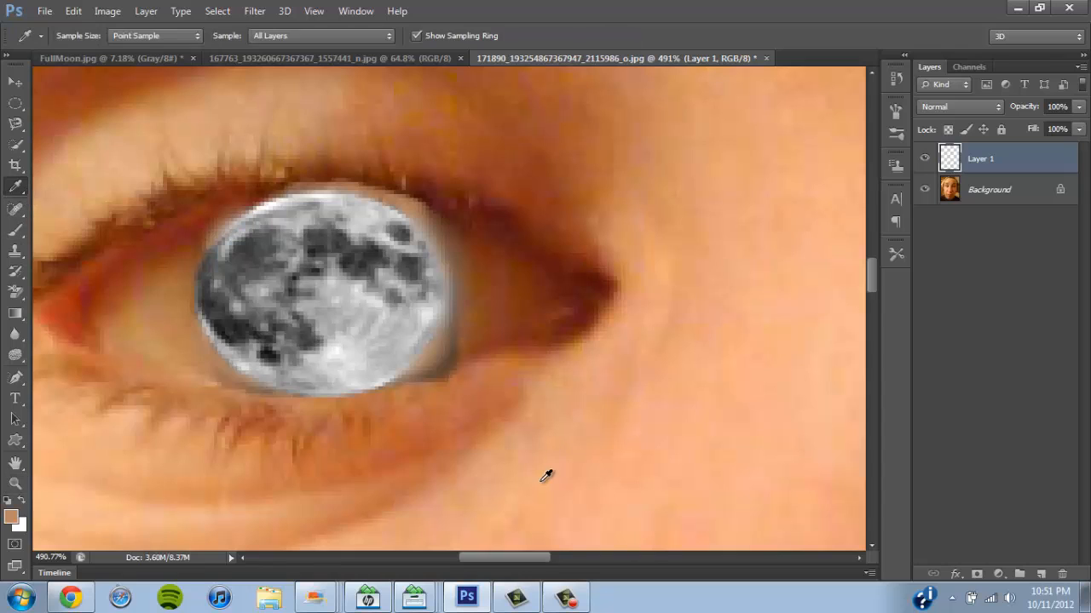
pyautogui.click(457, 415)
pyautogui.click(539, 418)
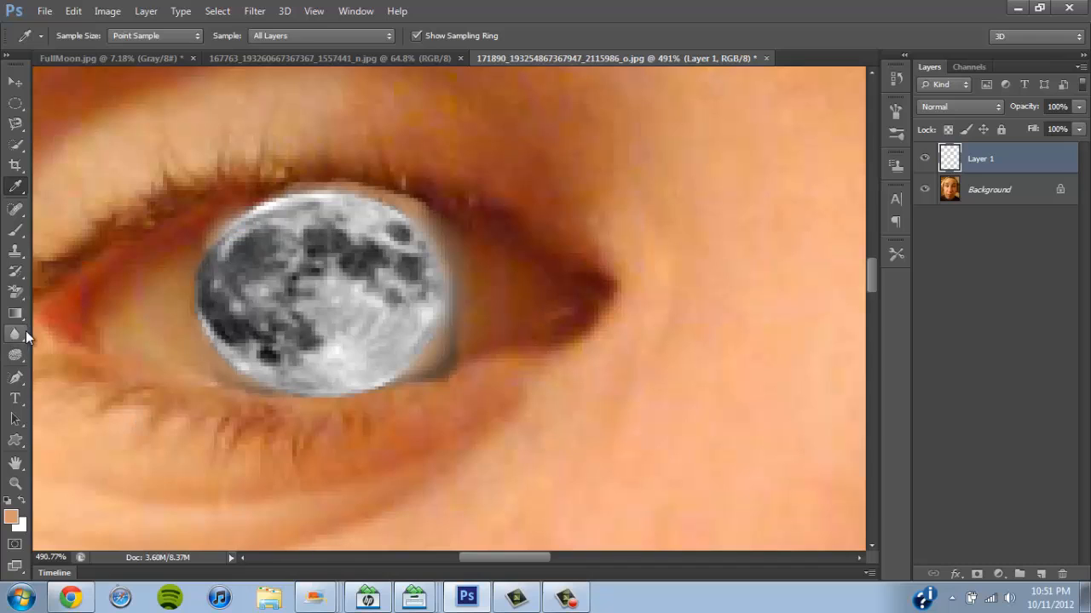
# Paint over the dark fringe at the moon's lower-right corner and up its right side with a 1 px Hard Round brush
pyautogui.click(16, 230)
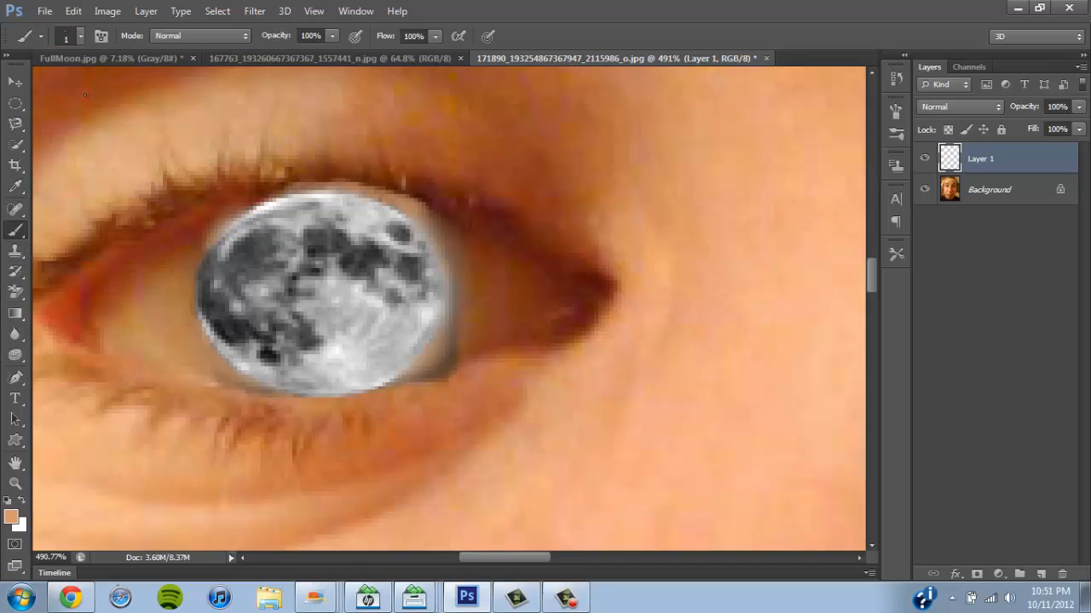
pyautogui.click(79, 38)
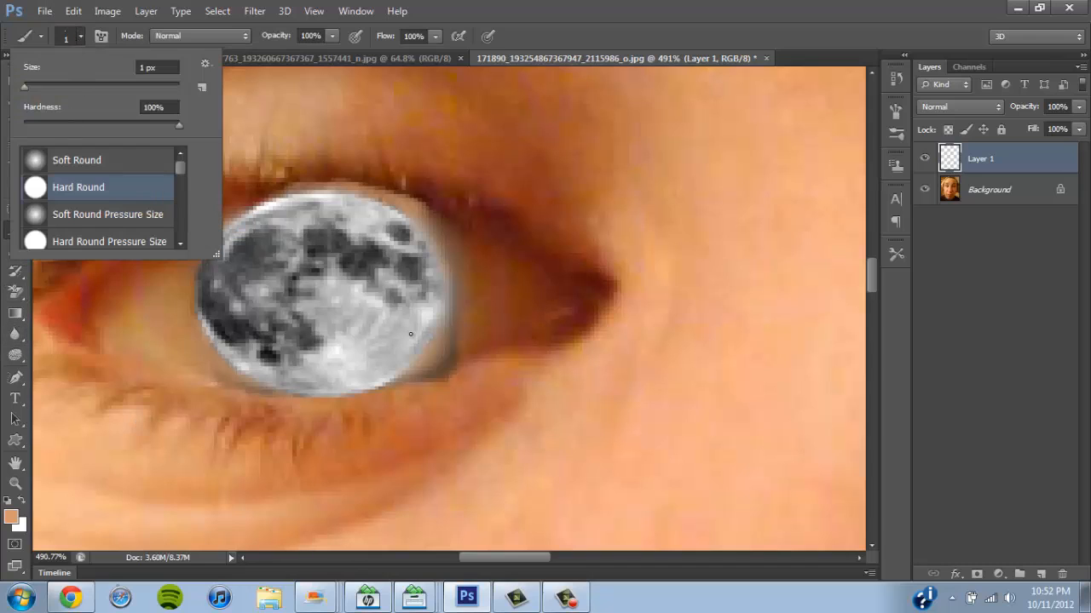
pyautogui.click(16, 483)
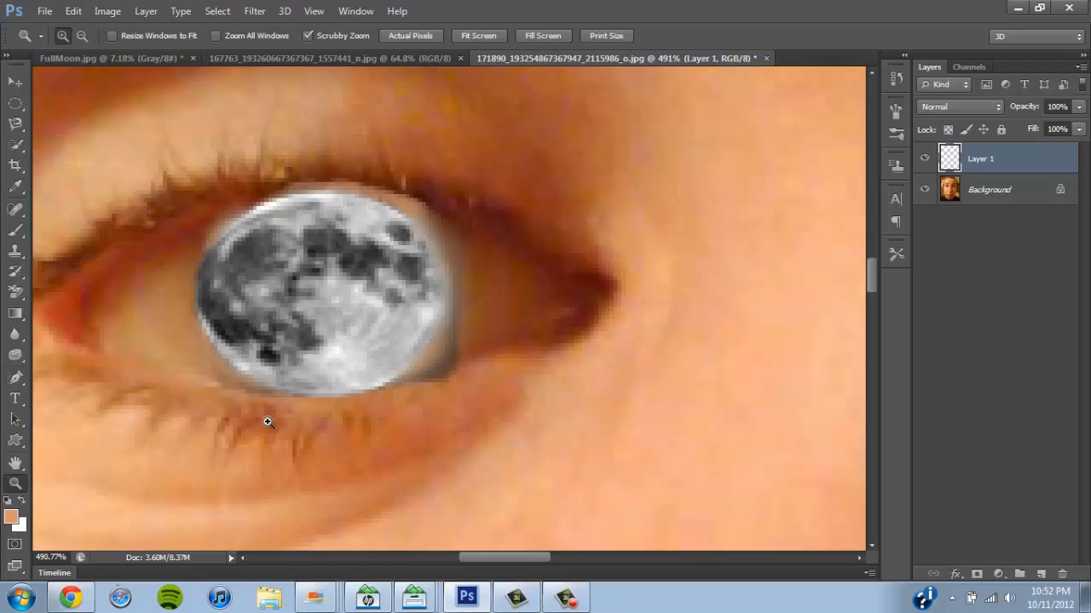
pyautogui.moveTo(263, 418)
pyautogui.mouseDown()
pyautogui.moveTo(390, 377)
pyautogui.moveTo(358, 390)
pyautogui.mouseUp()
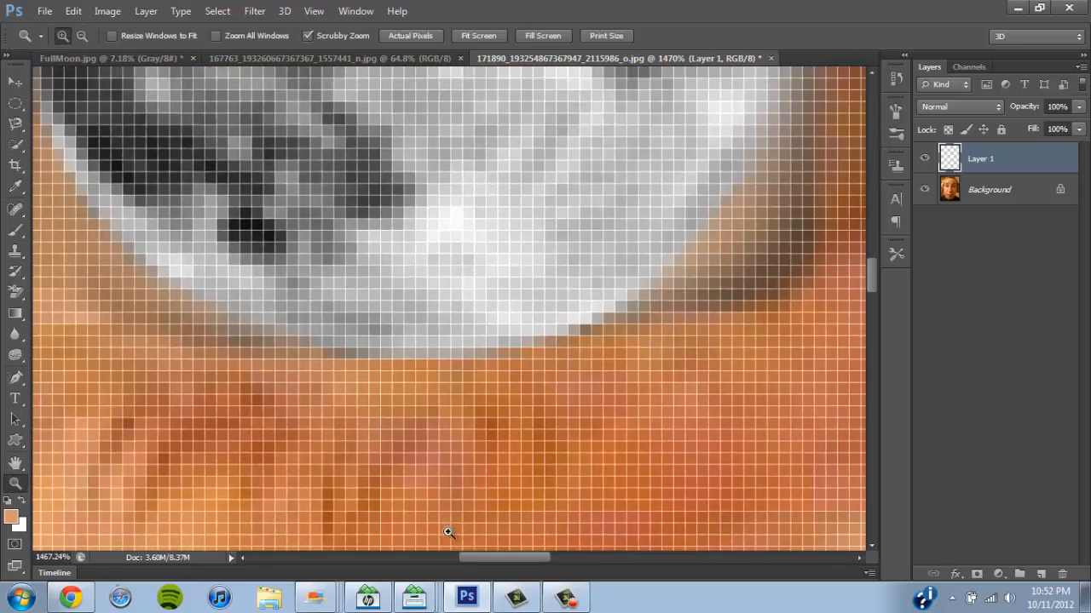
pyautogui.moveTo(482, 558); pyautogui.dragTo(512, 558)
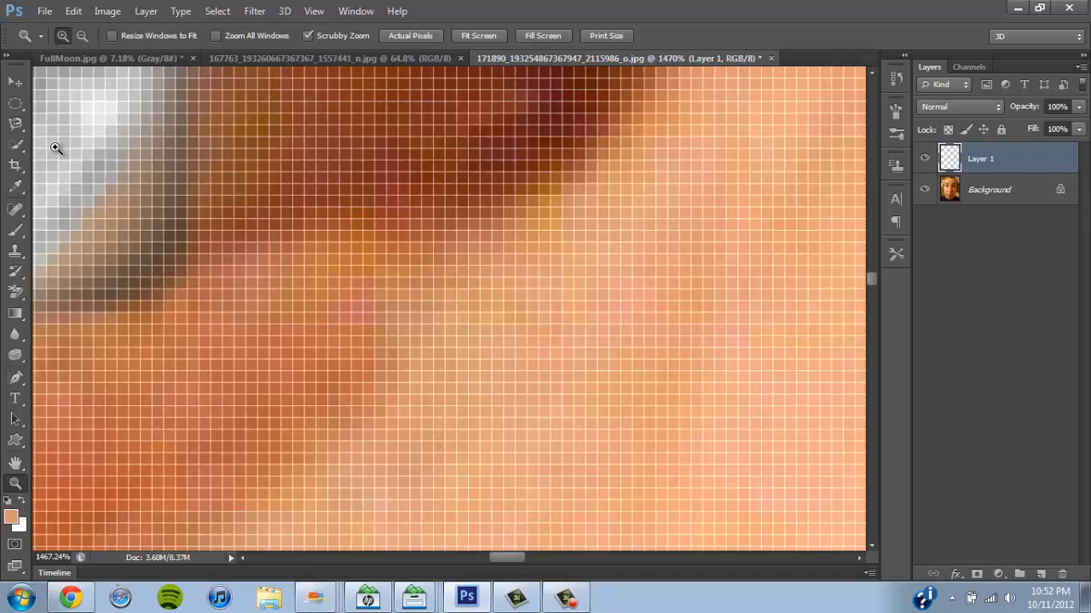
pyautogui.click(22, 231)
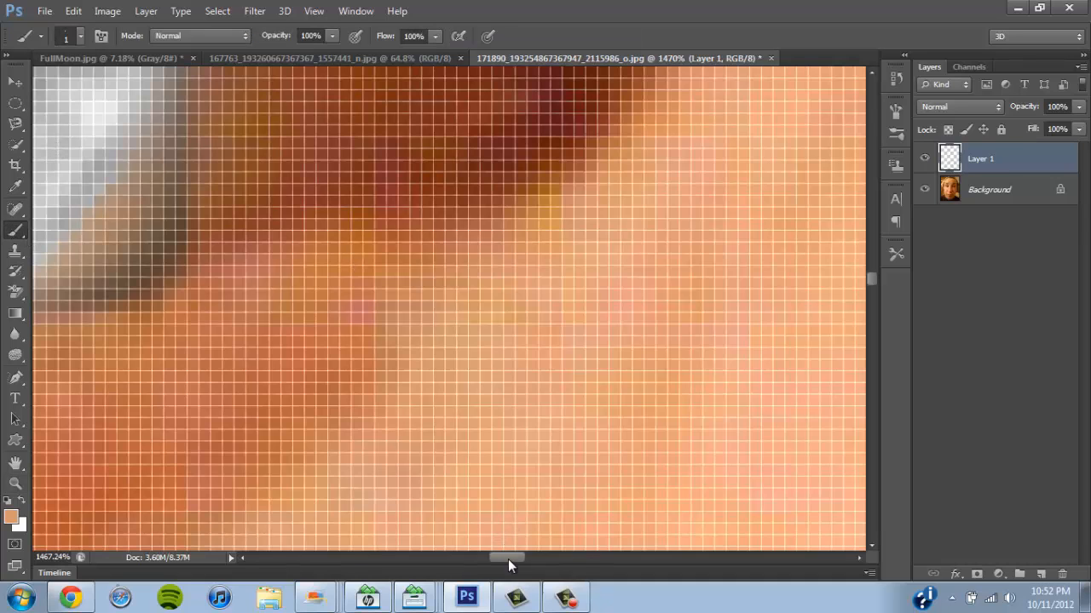
pyautogui.moveTo(508, 558)
pyautogui.mouseDown()
pyautogui.moveTo(473, 555)
pyautogui.moveTo(488, 554)
pyautogui.mouseUp()
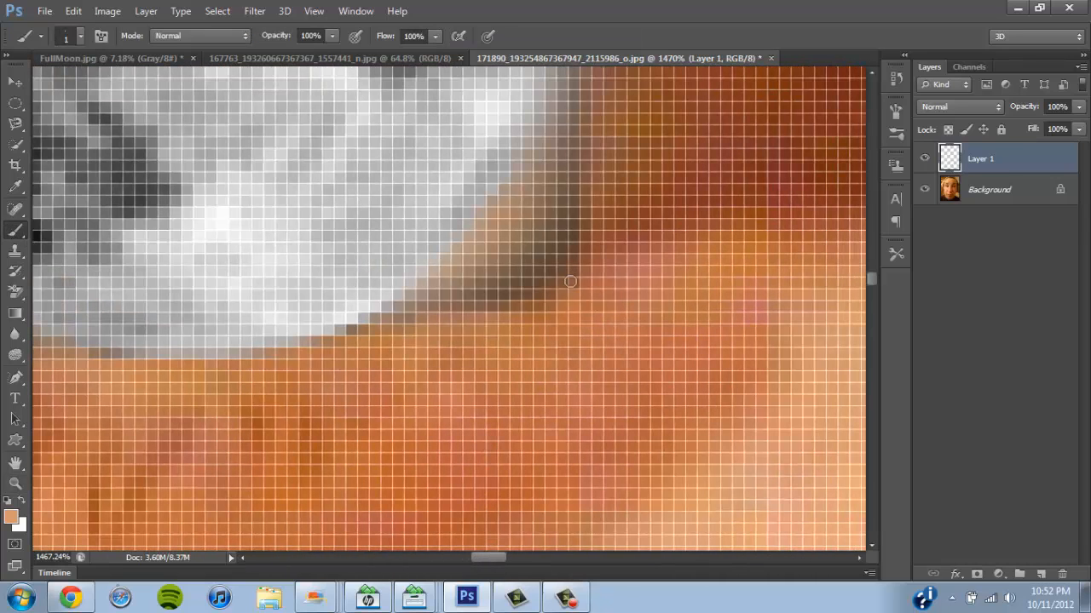
pyautogui.moveTo(572, 213); pyautogui.dragTo(514, 271)
pyautogui.moveTo(583, 224)
pyautogui.mouseDown()
pyautogui.moveTo(468, 285)
pyautogui.moveTo(552, 242)
pyautogui.moveTo(482, 292)
pyautogui.moveTo(487, 303)
pyautogui.moveTo(570, 242)
pyautogui.moveTo(510, 299)
pyautogui.moveTo(570, 253)
pyautogui.moveTo(498, 297)
pyautogui.mouseUp()
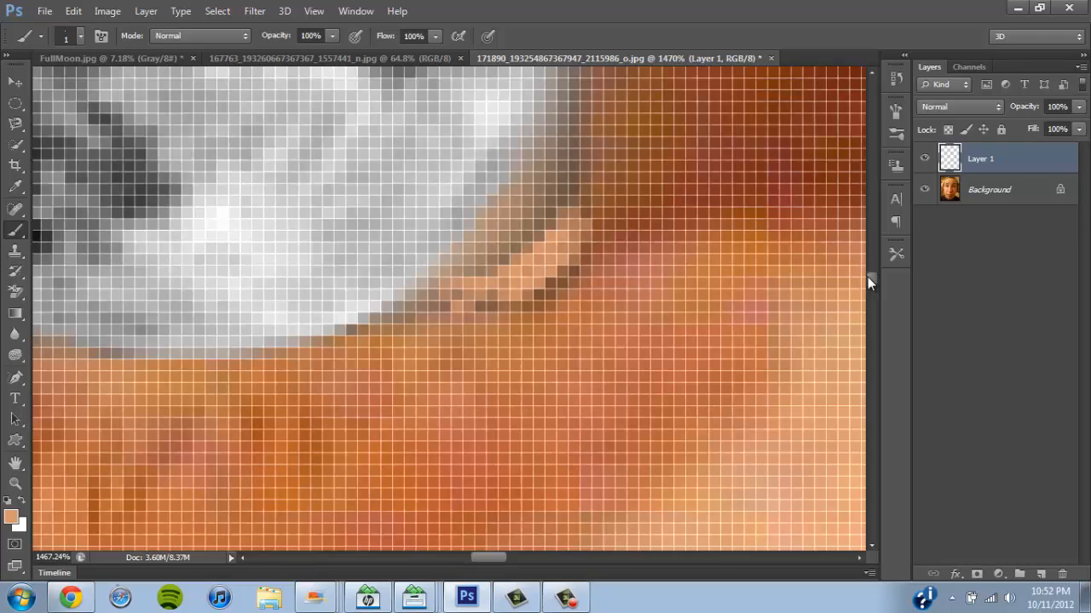
pyautogui.moveTo(870, 277); pyautogui.dragTo(868, 273)
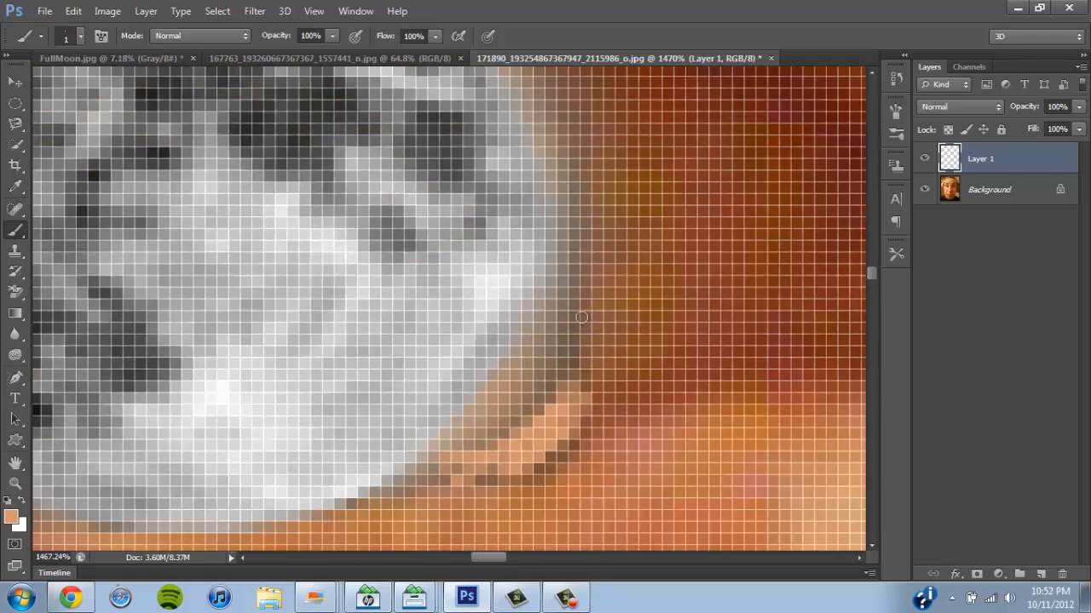
pyautogui.moveTo(581, 317)
pyautogui.mouseDown()
pyautogui.moveTo(566, 369)
pyautogui.moveTo(587, 278)
pyautogui.moveTo(570, 394)
pyautogui.moveTo(585, 357)
pyautogui.moveTo(587, 285)
pyautogui.moveTo(557, 398)
pyautogui.moveTo(539, 410)
pyautogui.moveTo(566, 368)
pyautogui.moveTo(458, 466)
pyautogui.moveTo(475, 454)
pyautogui.moveTo(421, 477)
pyautogui.moveTo(464, 467)
pyautogui.moveTo(431, 486)
pyautogui.moveTo(566, 453)
pyautogui.moveTo(572, 431)
pyautogui.moveTo(494, 483)
pyautogui.moveTo(511, 453)
pyautogui.moveTo(478, 481)
pyautogui.moveTo(569, 442)
pyautogui.moveTo(585, 374)
pyautogui.moveTo(583, 423)
pyautogui.moveTo(501, 487)
pyautogui.moveTo(562, 453)
pyautogui.moveTo(557, 411)
pyautogui.moveTo(569, 401)
pyautogui.moveTo(507, 499)
pyautogui.mouseUp()
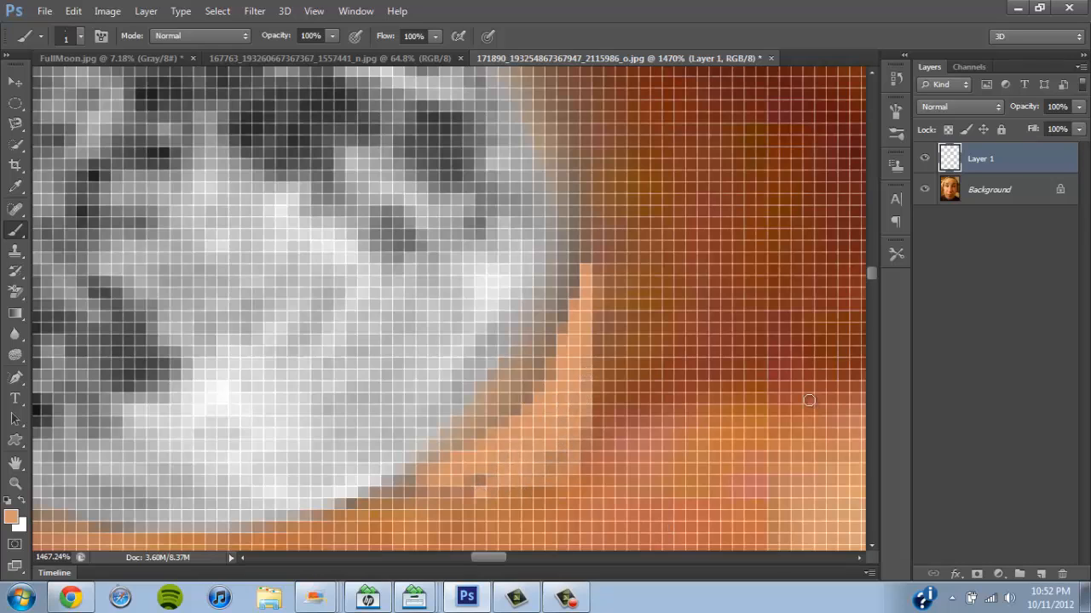
# Blur the freshly painted skin-tone patch at the moon's lower-right edge into the eye with the 6 px brush
pyautogui.moveTo(873, 277); pyautogui.dragTo(872, 291)
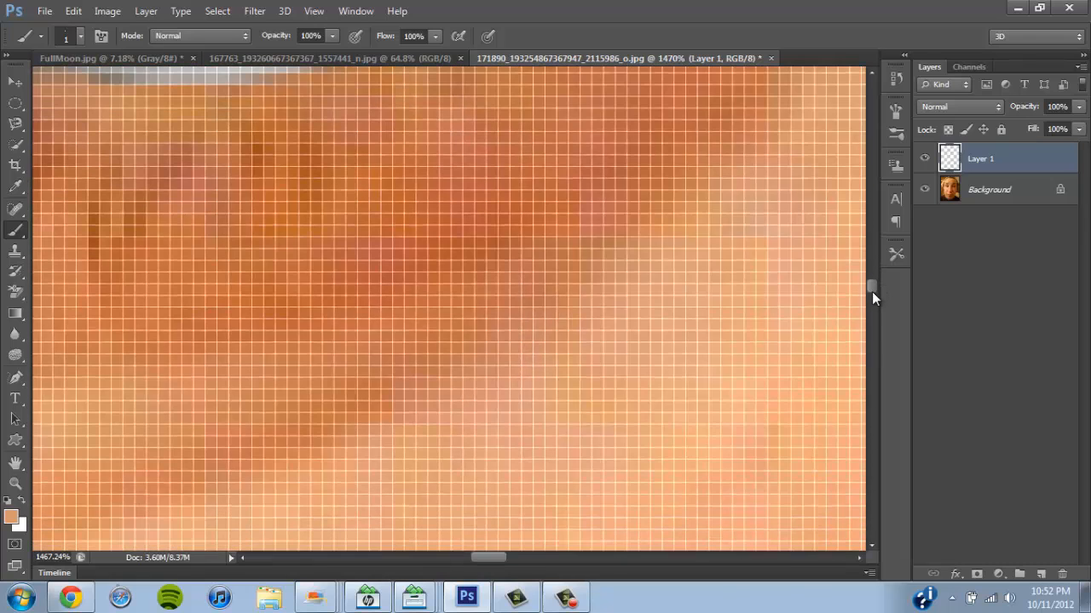
pyautogui.click(15, 483)
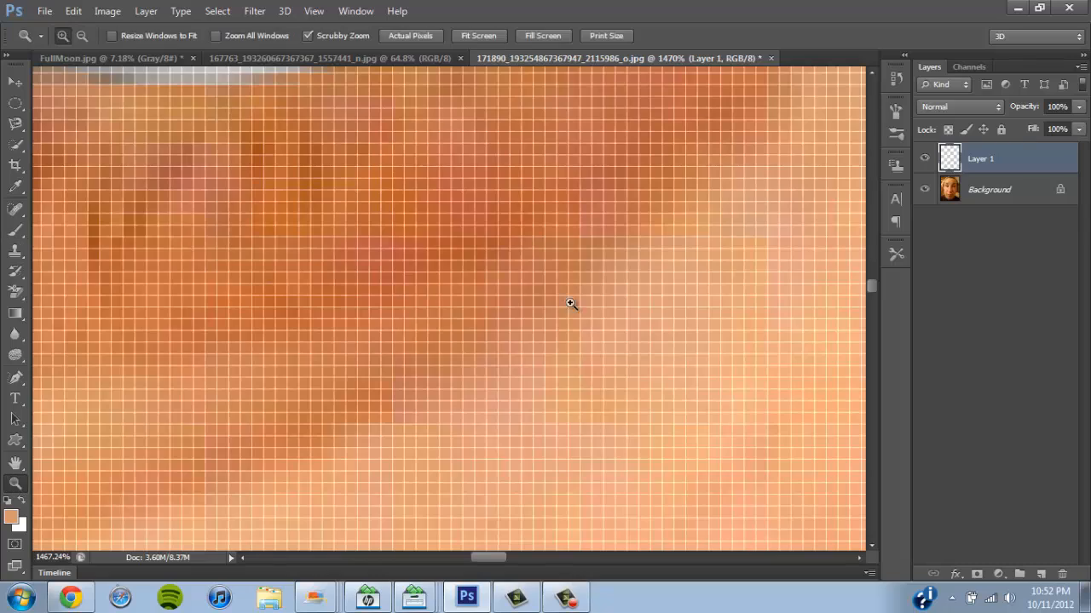
pyautogui.moveTo(570, 304); pyautogui.dragTo(483, 343)
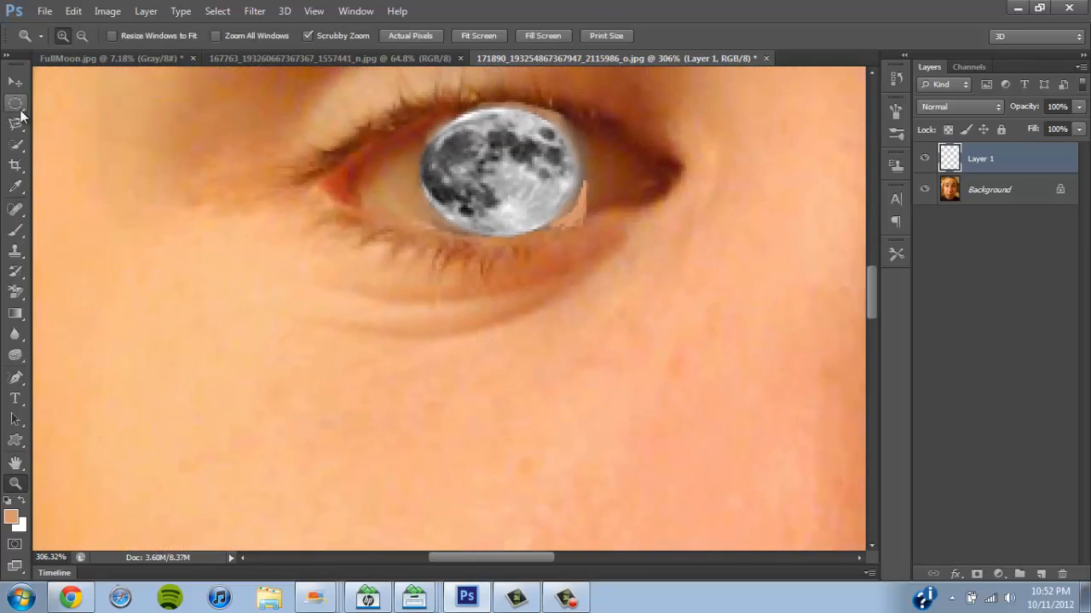
pyautogui.click(15, 334)
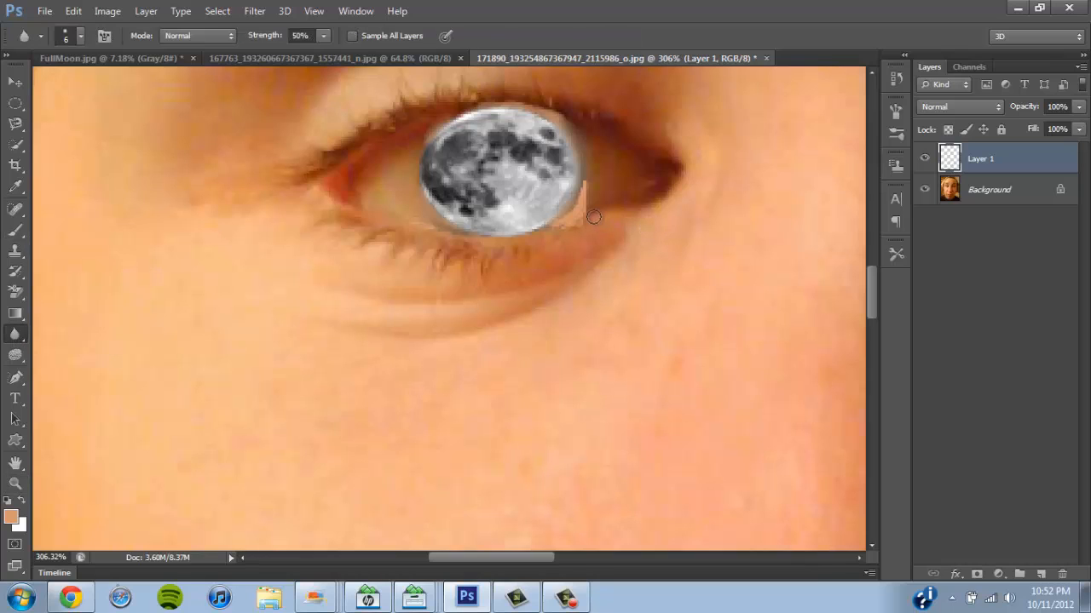
pyautogui.moveTo(597, 218)
pyautogui.mouseDown()
pyautogui.moveTo(570, 227)
pyautogui.moveTo(594, 202)
pyautogui.moveTo(570, 221)
pyautogui.moveTo(588, 200)
pyautogui.moveTo(583, 178)
pyautogui.moveTo(575, 224)
pyautogui.moveTo(581, 208)
pyautogui.moveTo(547, 238)
pyautogui.mouseUp()
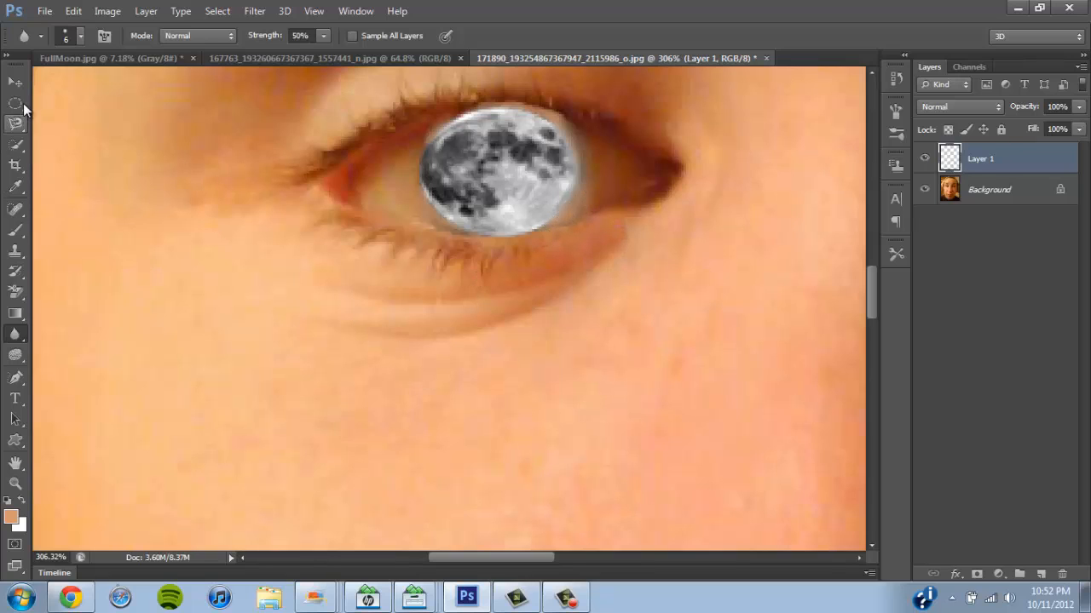
# Set the Brush tool's foreground colour to pure black (000000) for painting on the moon eye
pyautogui.click(15, 483)
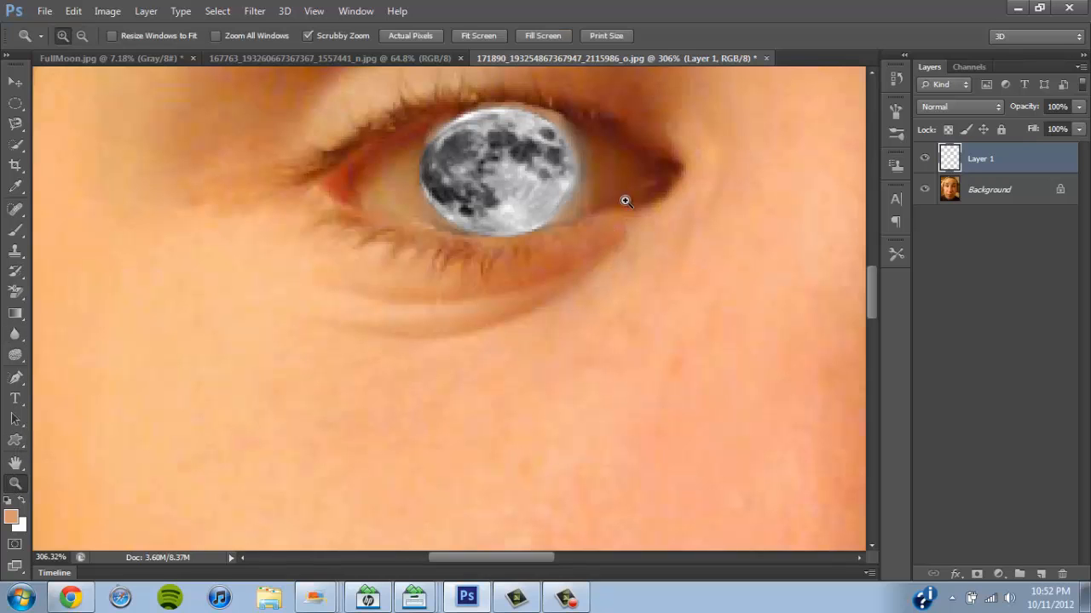
pyautogui.moveTo(625, 199); pyautogui.dragTo(503, 263)
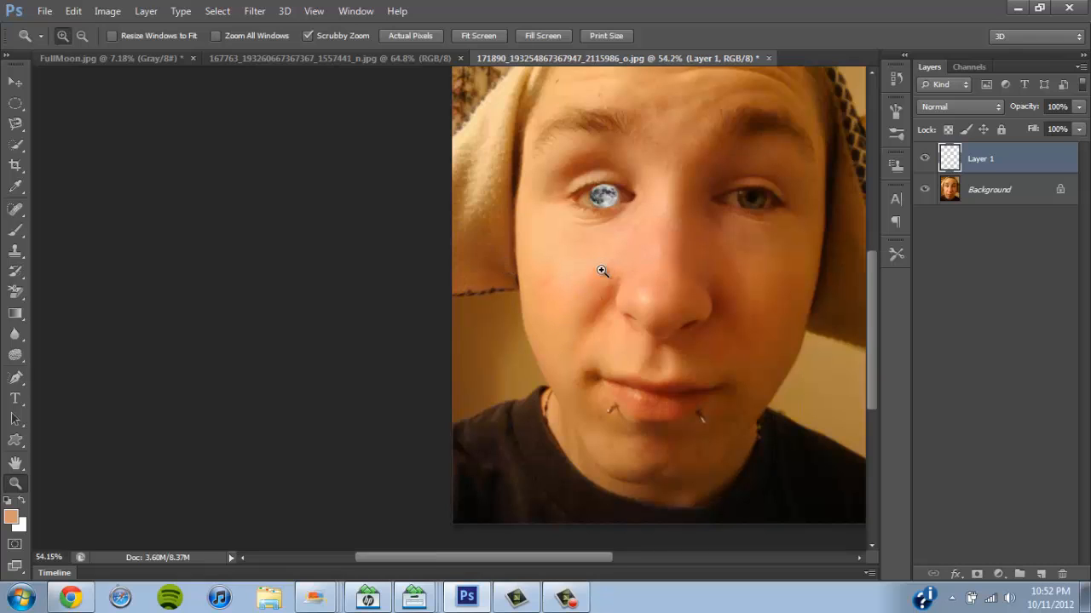
pyautogui.moveTo(446, 559); pyautogui.dragTo(484, 553)
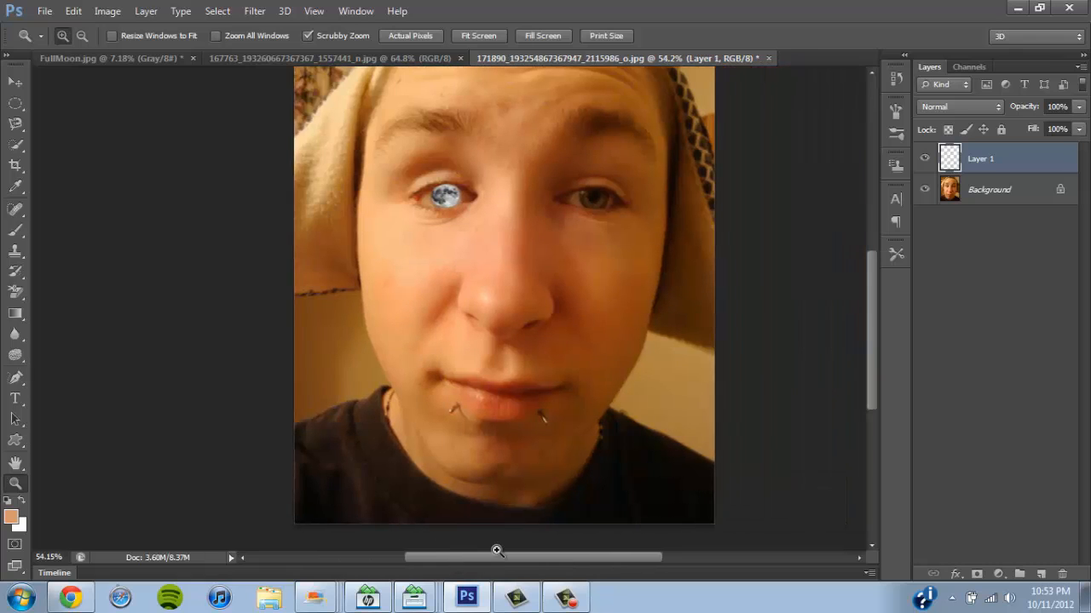
pyautogui.moveTo(421, 377); pyautogui.dragTo(518, 280)
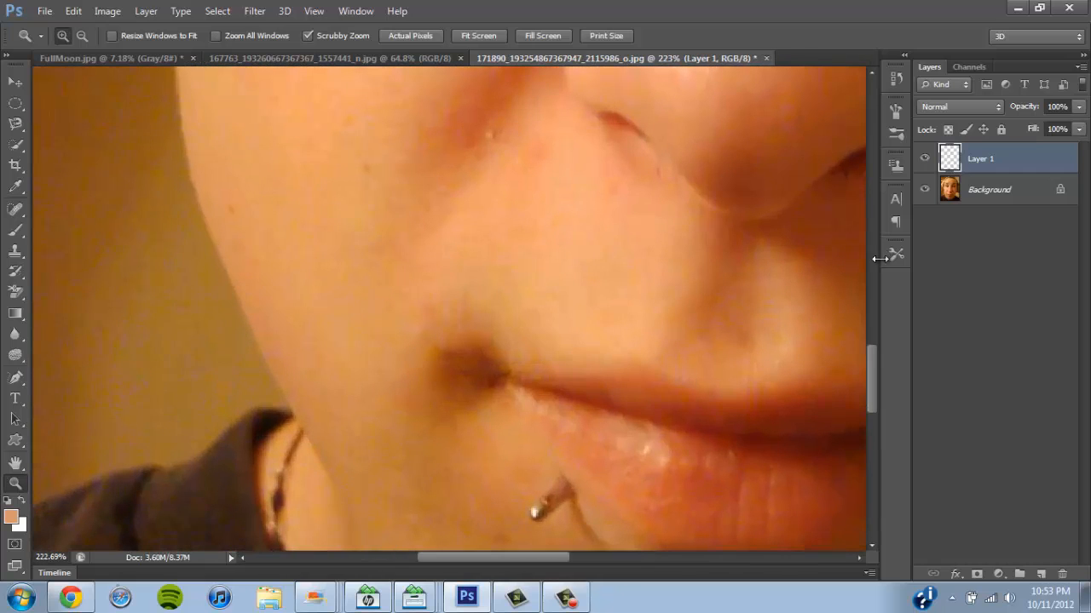
pyautogui.moveTo(878, 369); pyautogui.dragTo(874, 271)
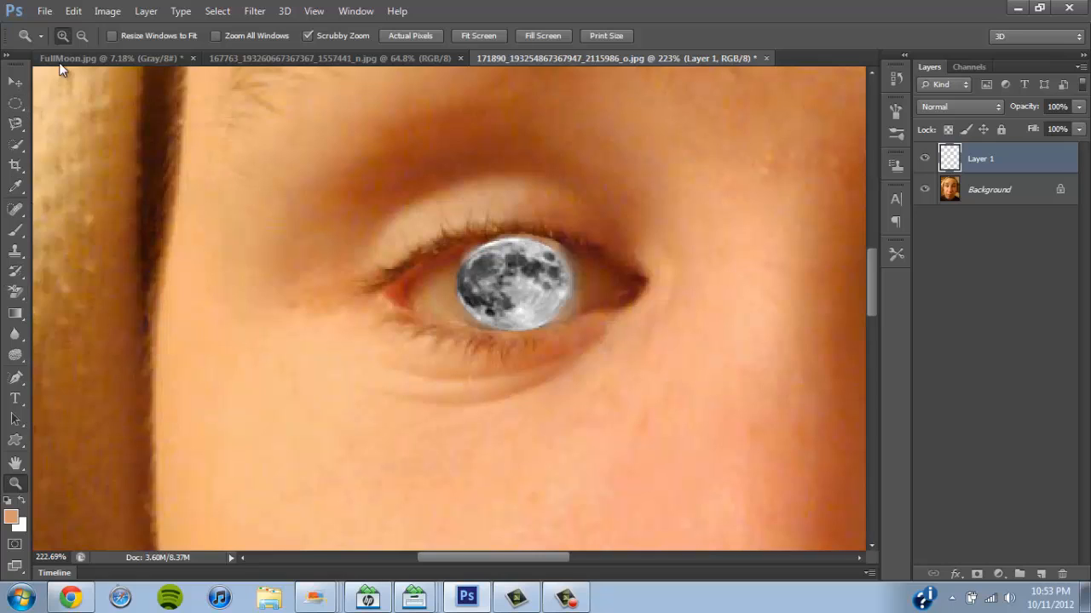
pyautogui.click(21, 237)
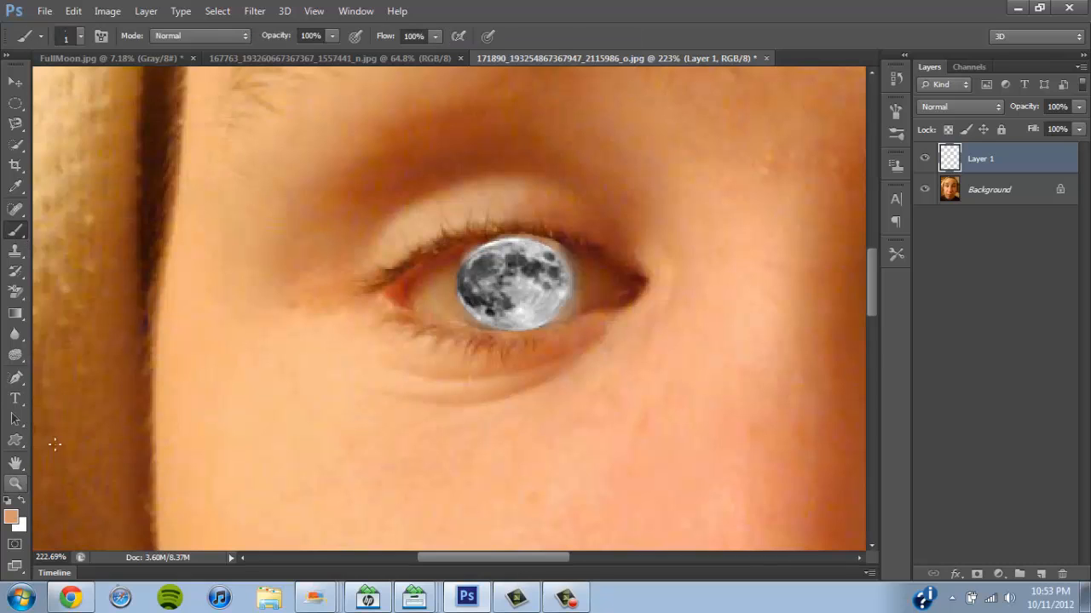
pyautogui.click(11, 517)
pyautogui.click(593, 363)
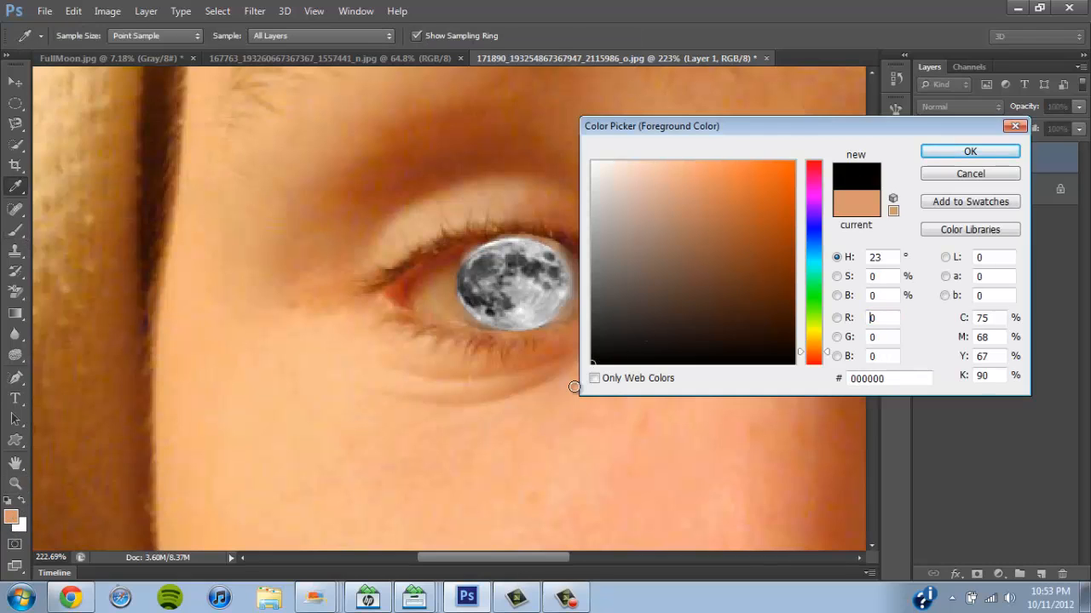
pyautogui.click(953, 152)
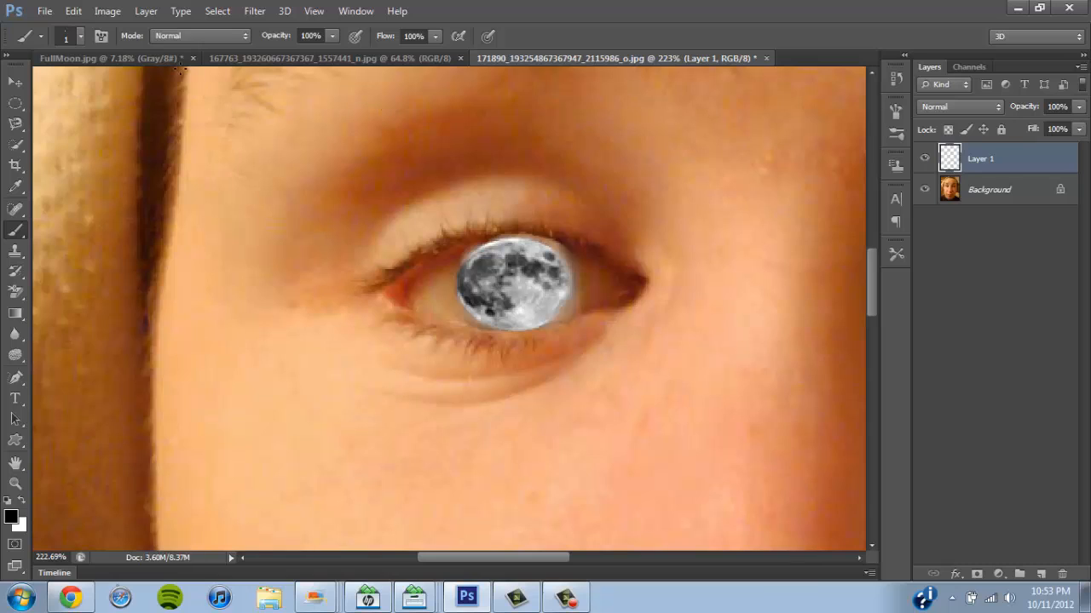
# Switch the brush to the Soft Round tip at 21 px
pyautogui.click(79, 38)
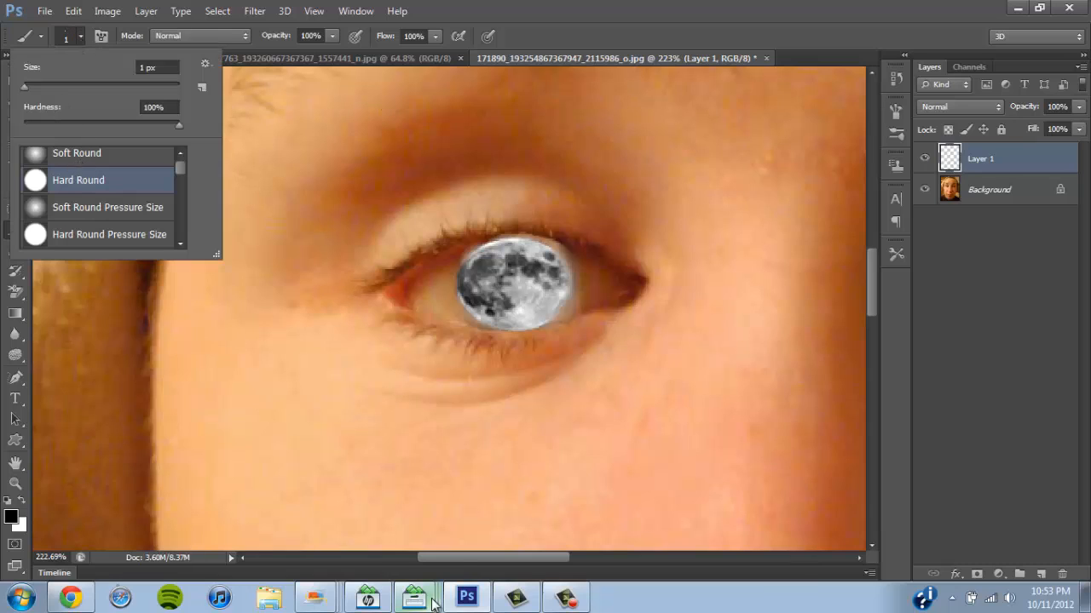
pyautogui.moveTo(453, 557); pyautogui.dragTo(554, 558)
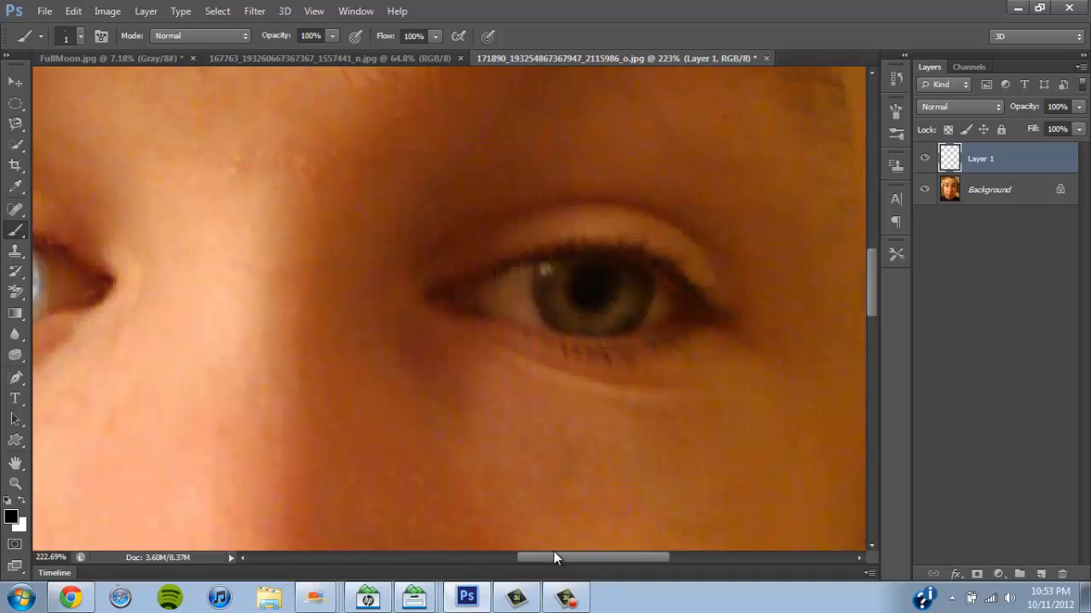
pyautogui.moveTo(554, 558); pyautogui.dragTo(460, 557)
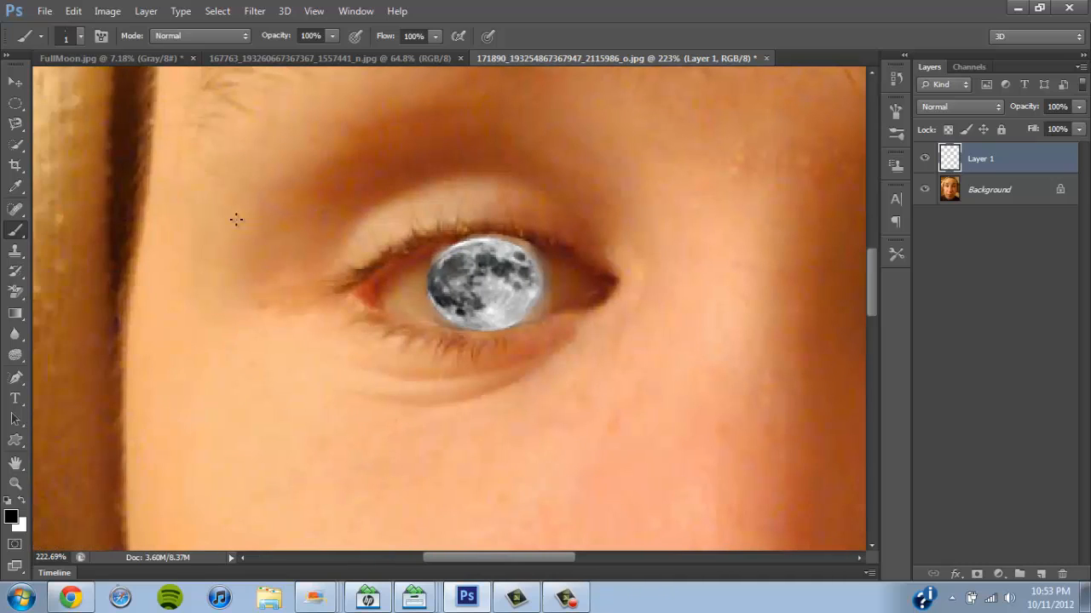
pyautogui.click(81, 36)
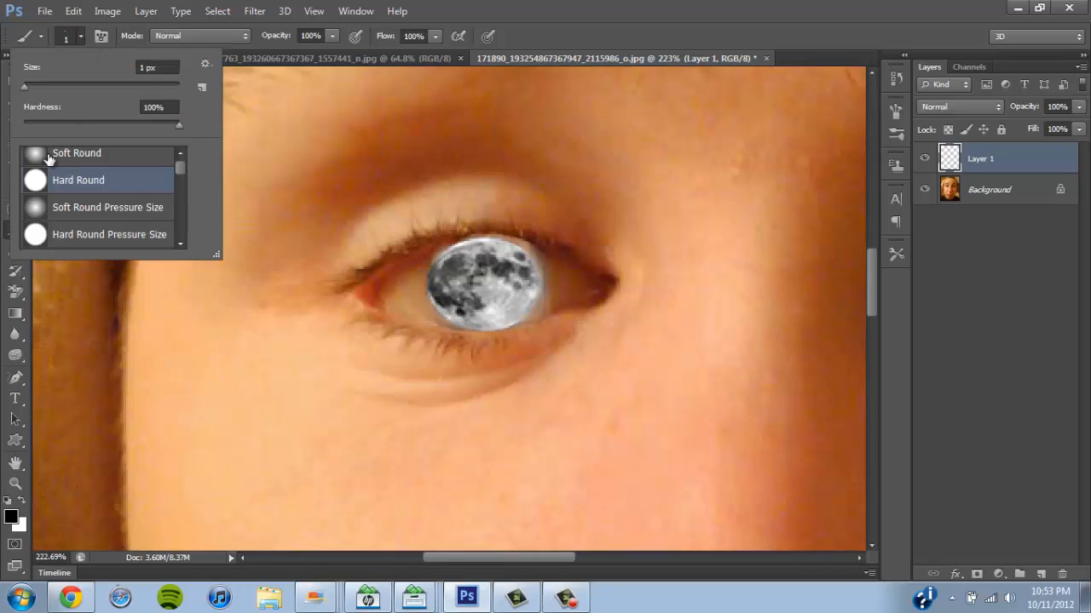
pyautogui.scroll(1, 179, 169)
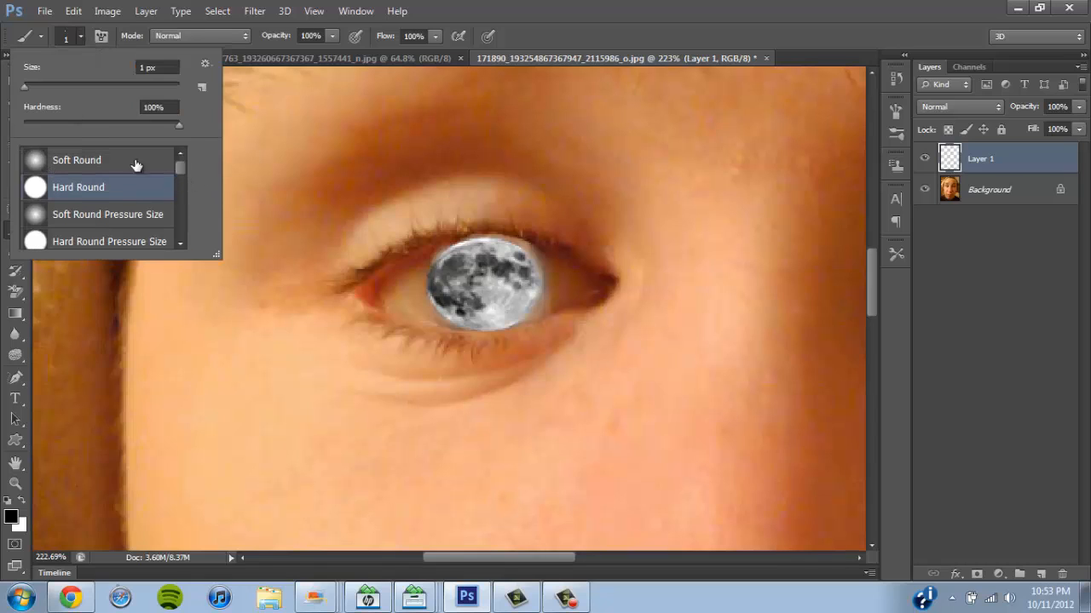
pyautogui.click(82, 162)
pyautogui.moveTo(25, 88); pyautogui.dragTo(40, 85)
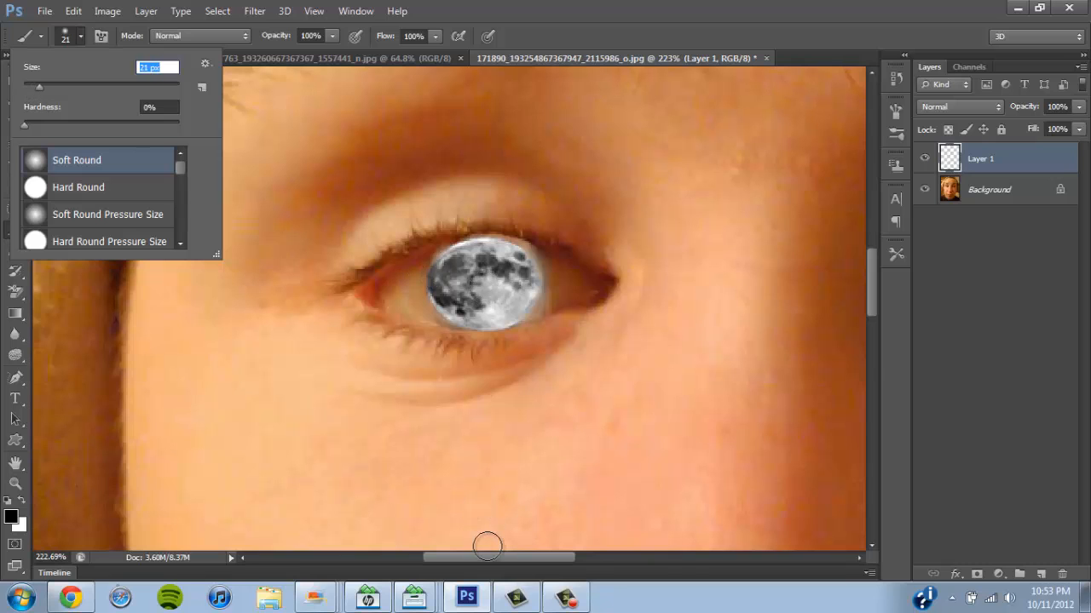
# Compare the brush size with the natural eye's pupil and set the soft brush to 27 px for the moon eye
pyautogui.moveTo(490, 558); pyautogui.dragTo(576, 557)
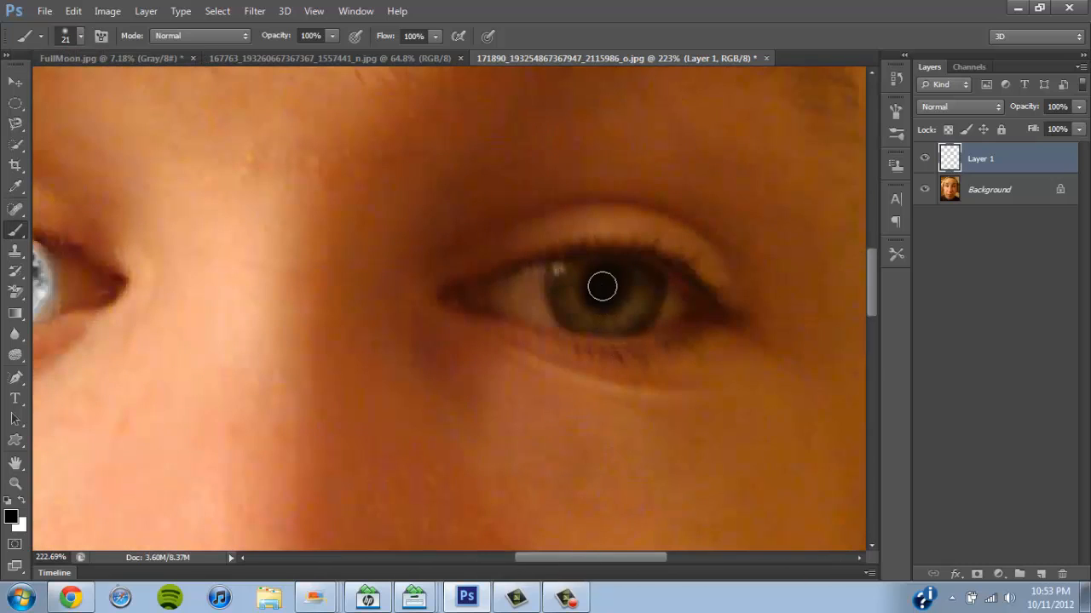
pyautogui.click(79, 37)
pyautogui.moveTo(41, 87); pyautogui.dragTo(59, 88)
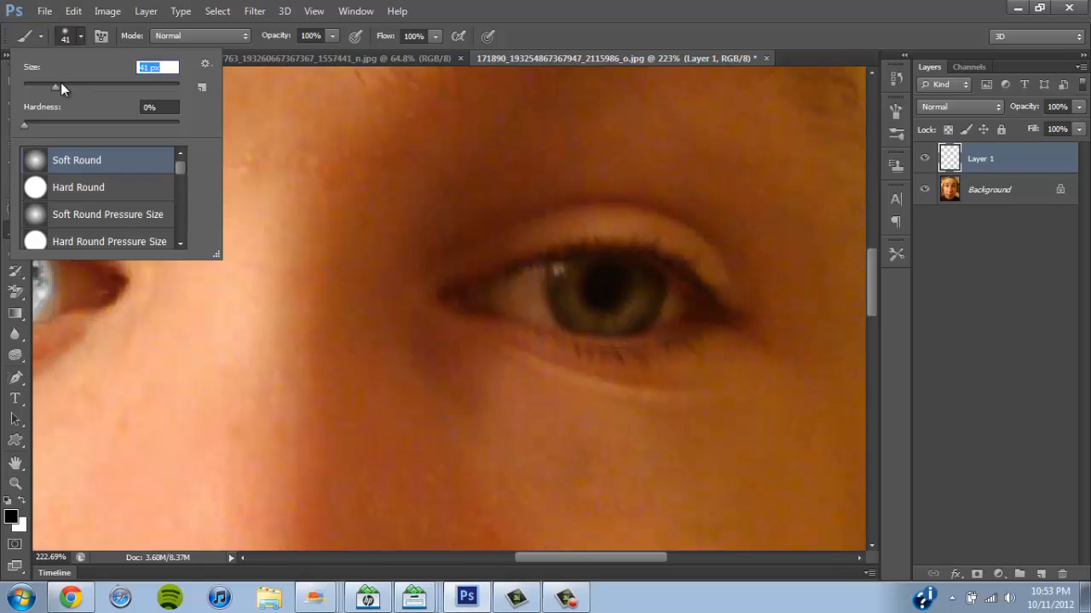
pyautogui.moveTo(55, 88); pyautogui.dragTo(53, 87)
pyautogui.moveTo(54, 87); pyautogui.dragTo(53, 87)
pyautogui.moveTo(579, 557); pyautogui.dragTo(508, 551)
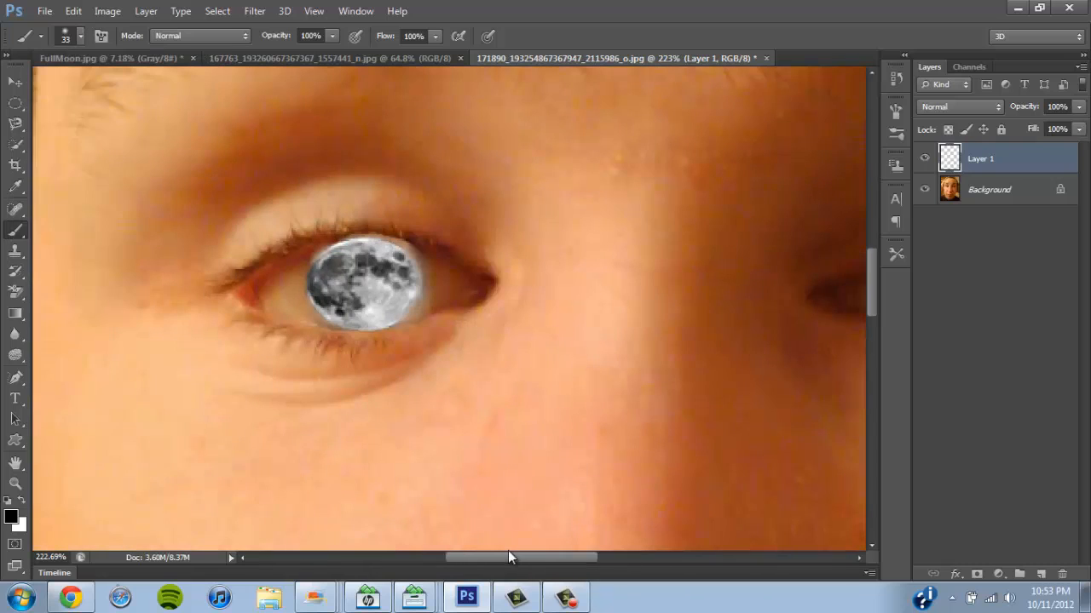
pyautogui.click(75, 36)
pyautogui.moveTo(49, 87); pyautogui.dragTo(44, 87)
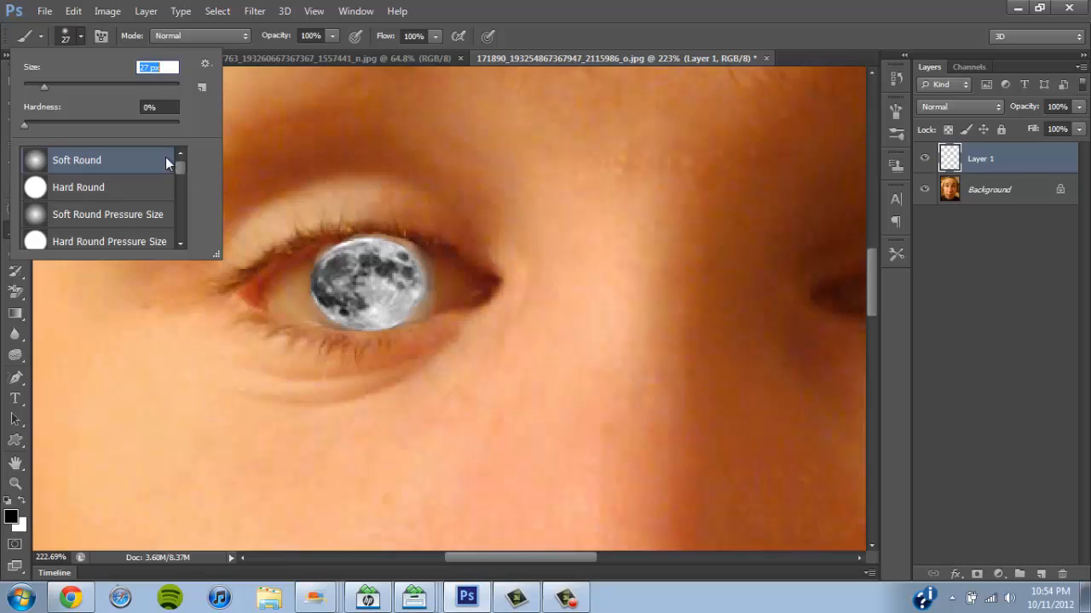
# Paint a solid black pupil in the centre of the moon with repeated dabs of the 27 px Soft Round brush
pyautogui.click(365, 285)
pyautogui.click(366, 286)
pyautogui.click(365, 285)
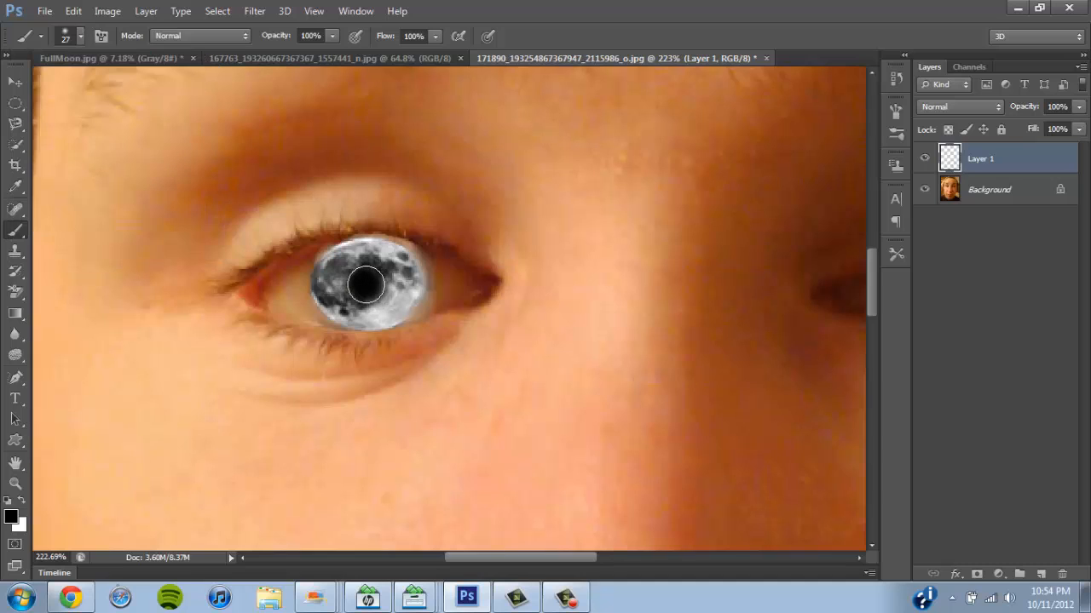
pyautogui.click(365, 286)
pyautogui.click(363, 284)
pyautogui.click(360, 282)
pyautogui.click(362, 283)
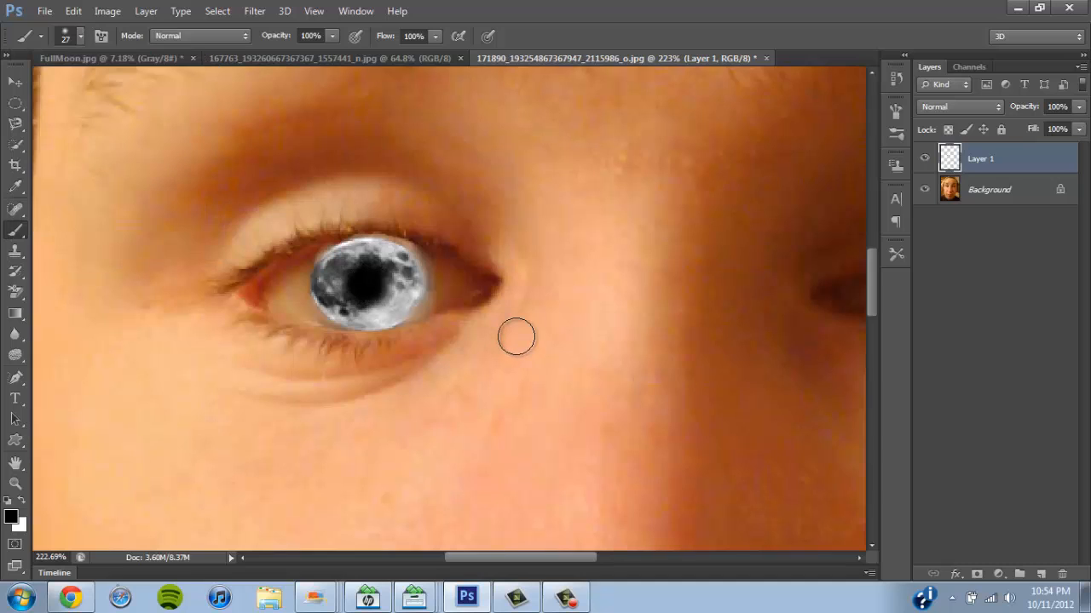
pyautogui.click(364, 286)
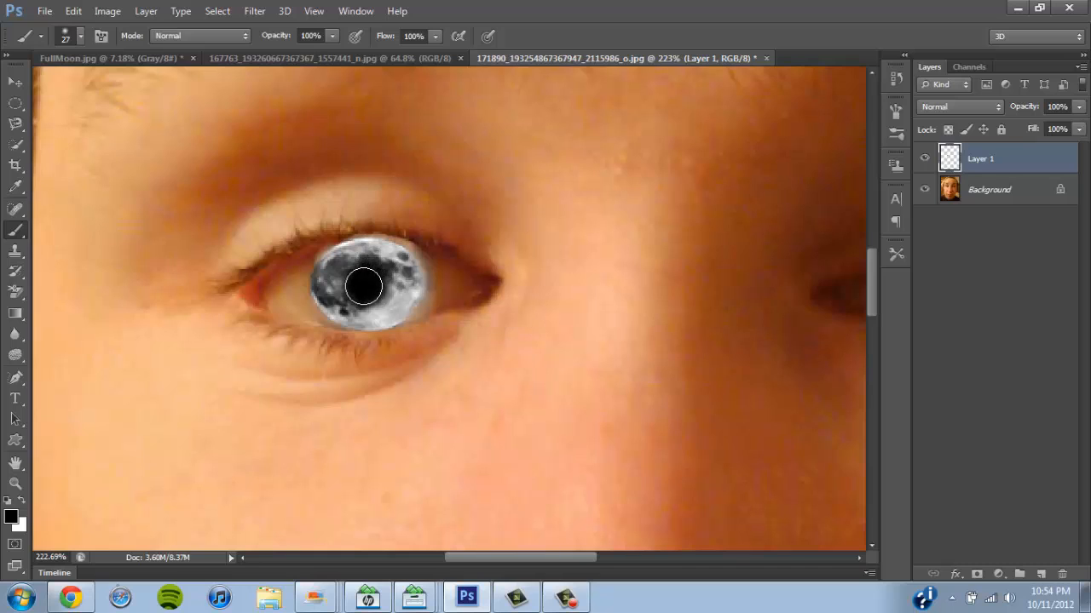
pyautogui.click(364, 286)
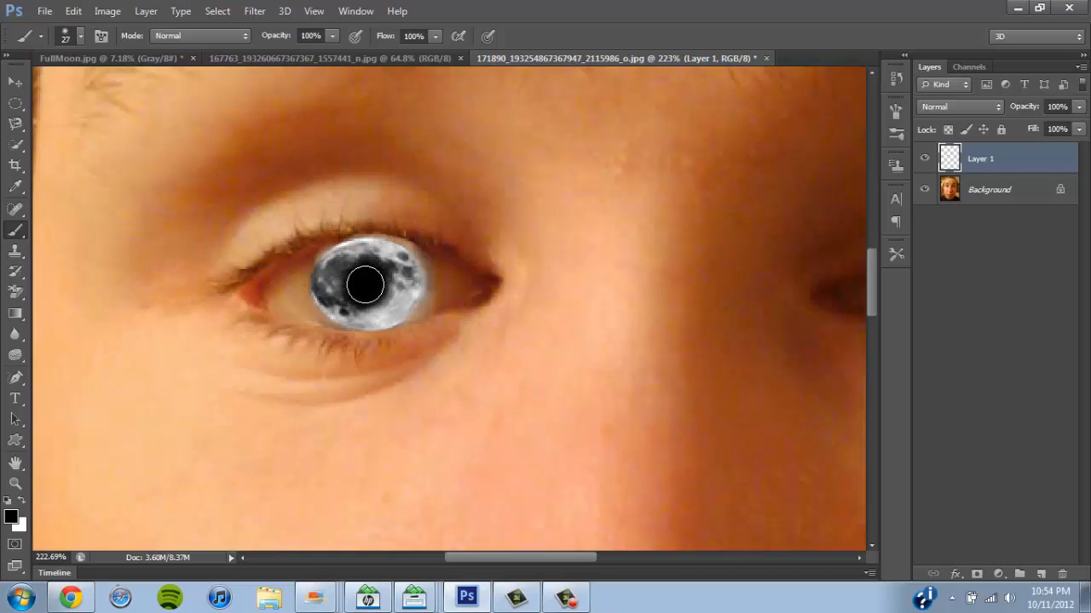
# Examine the whole edited portrait and compare it with the other blue-eyed version and the FullMoon.jpg source image
pyautogui.moveTo(464, 559); pyautogui.dragTo(490, 556)
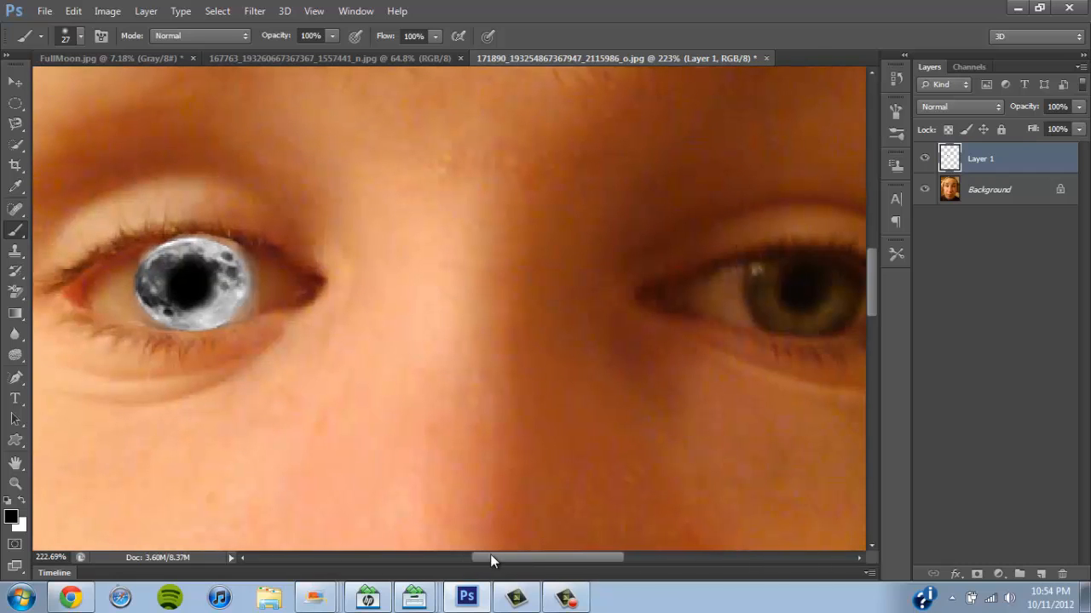
pyautogui.click(15, 483)
pyautogui.moveTo(545, 264); pyautogui.dragTo(430, 330)
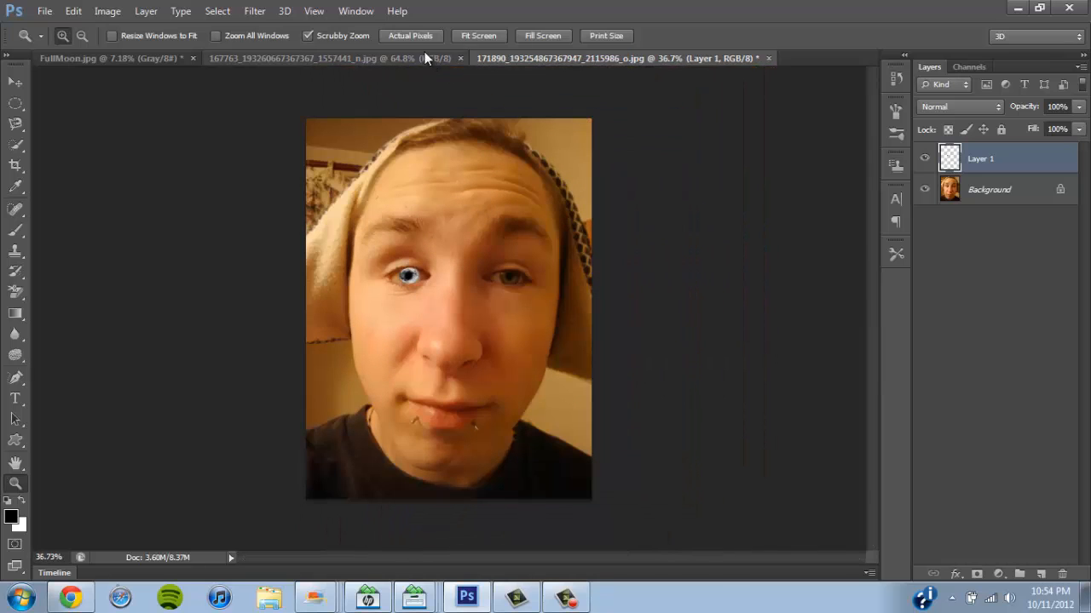
pyautogui.click(382, 59)
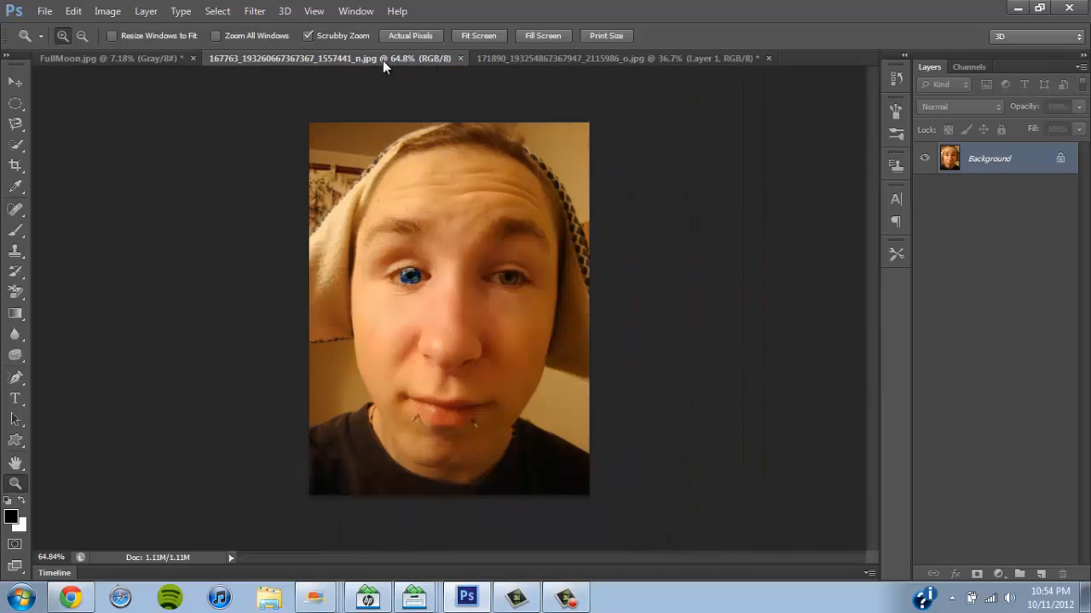
pyautogui.click(553, 59)
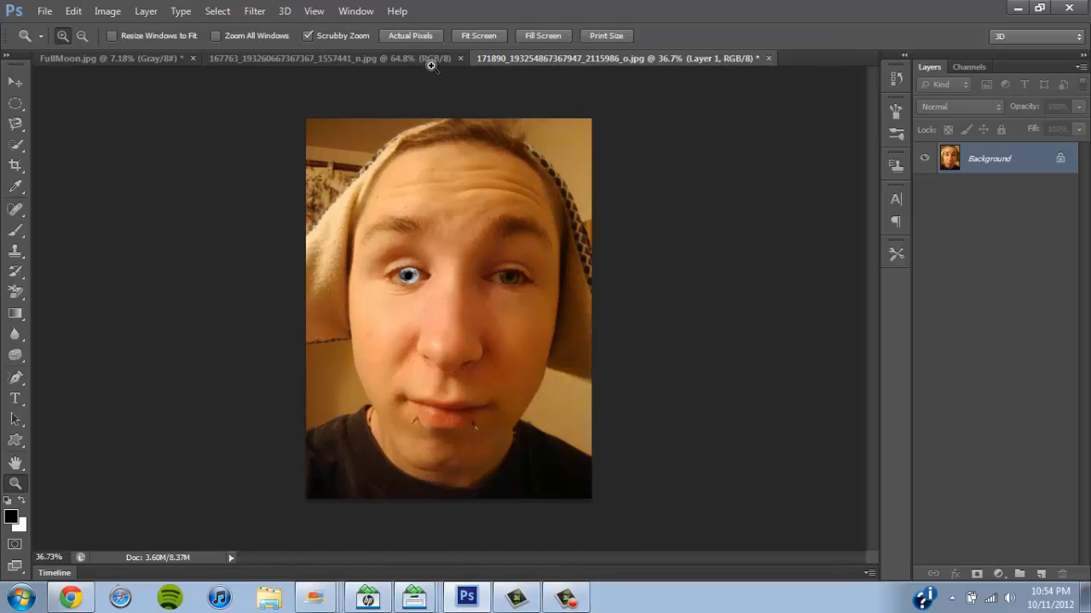
pyautogui.click(149, 61)
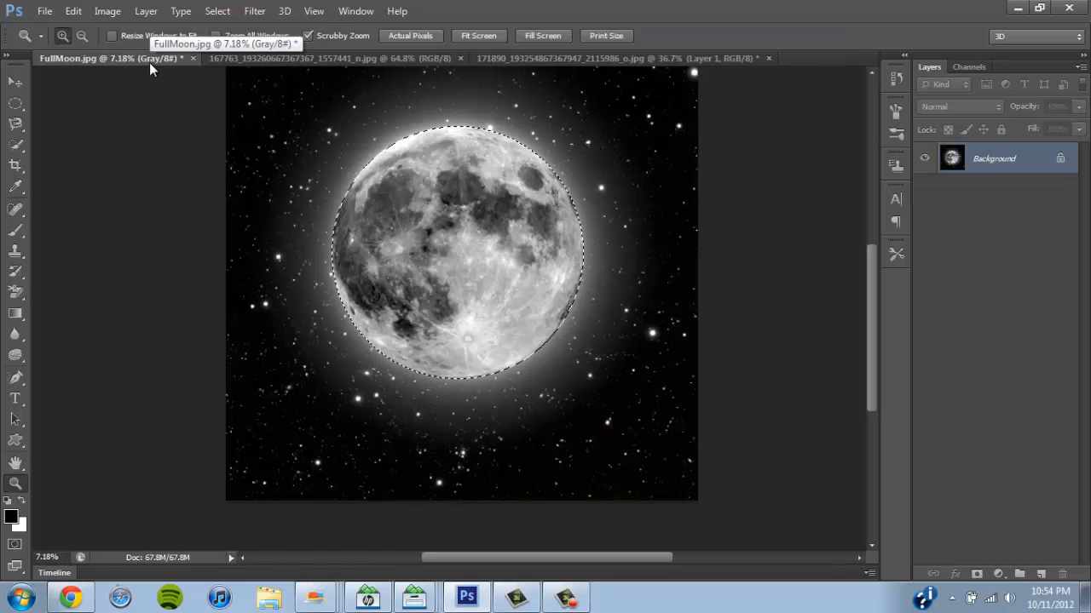
pyautogui.click(353, 57)
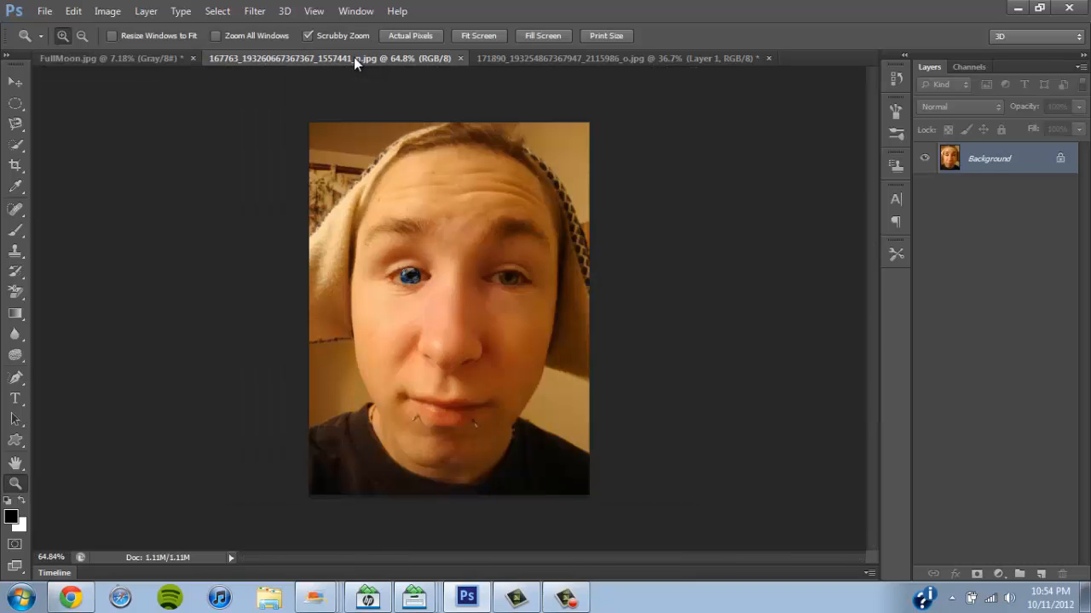
pyautogui.click(490, 57)
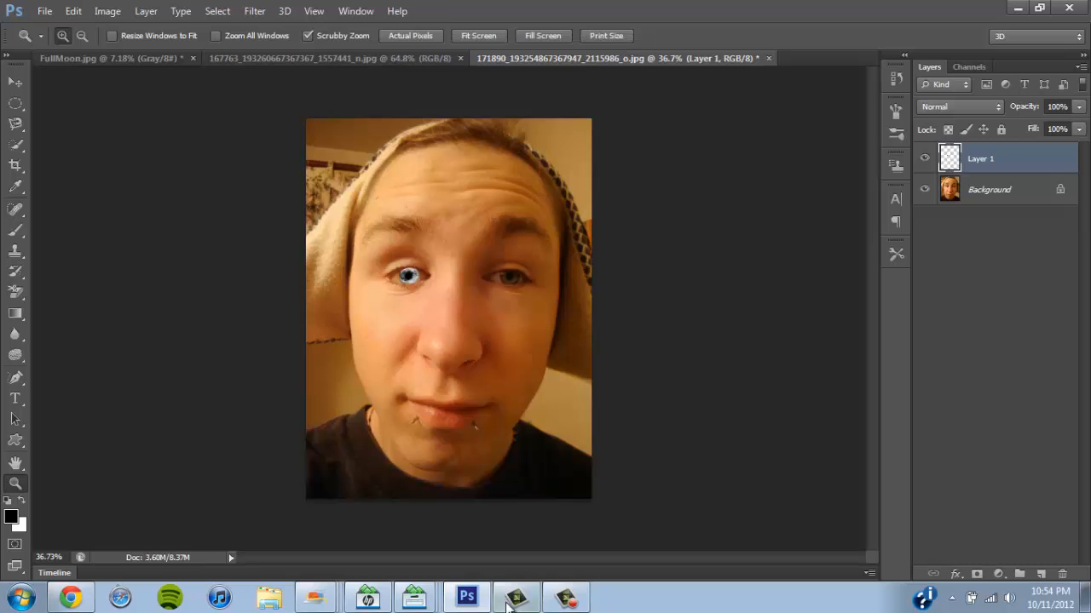
pyautogui.click(567, 598)
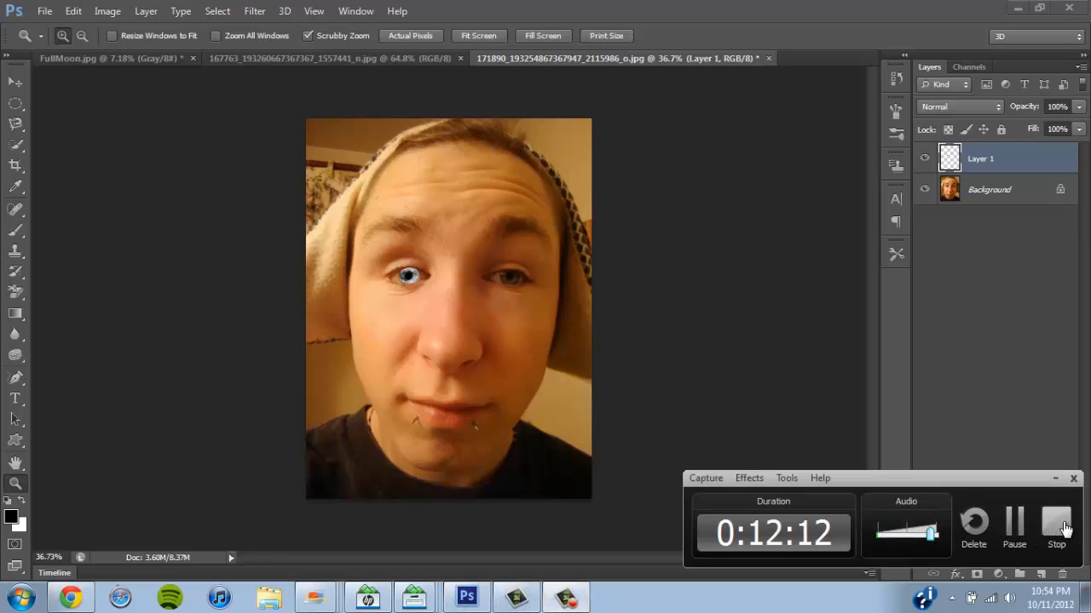